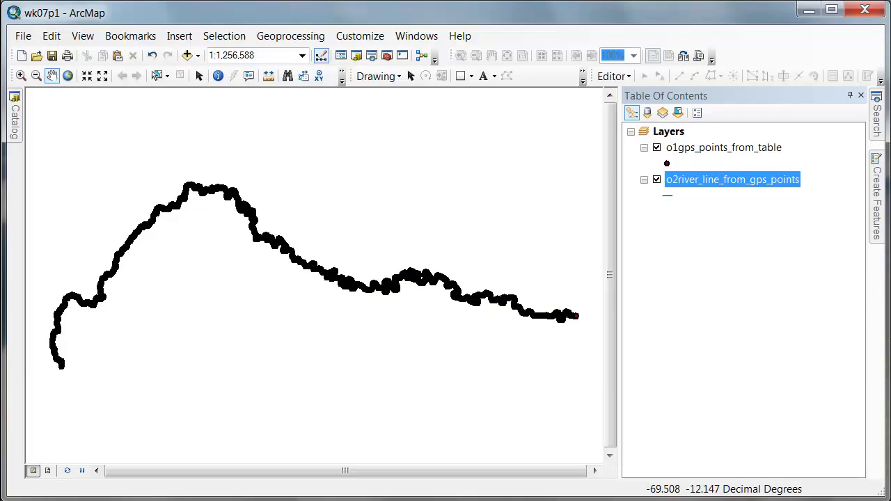
Insert a new data frame and rename it 'Albers'.
click(631, 132)
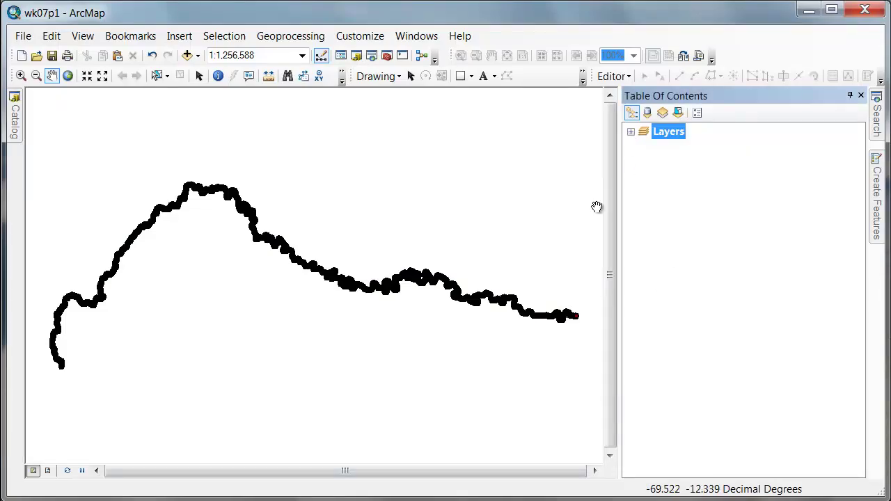
click(180, 35)
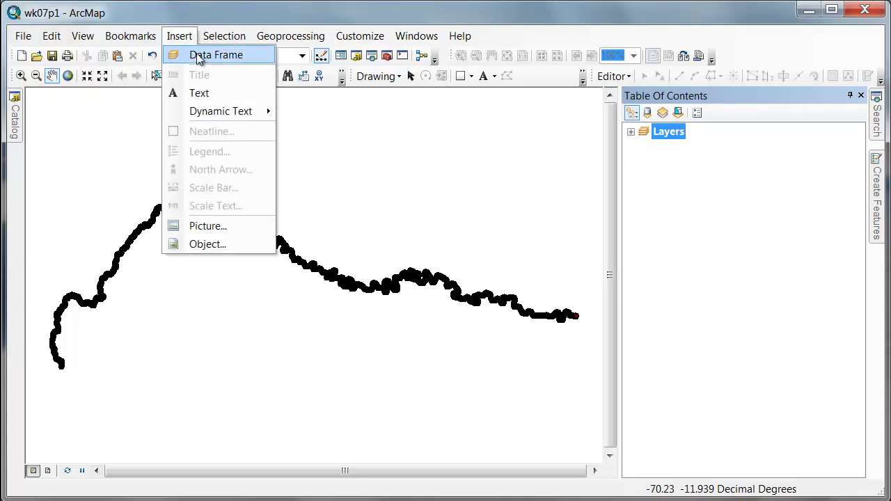
click(192, 61)
click(685, 169)
right_click(685, 169)
click(717, 491)
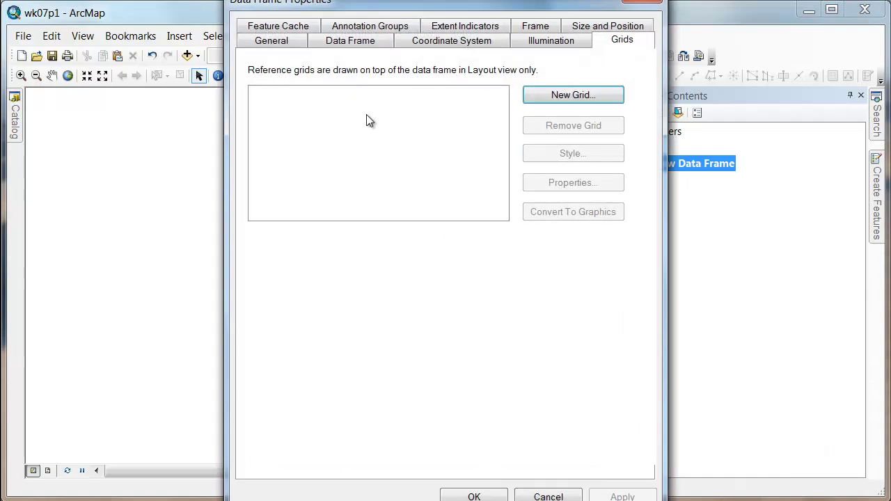
click(282, 42)
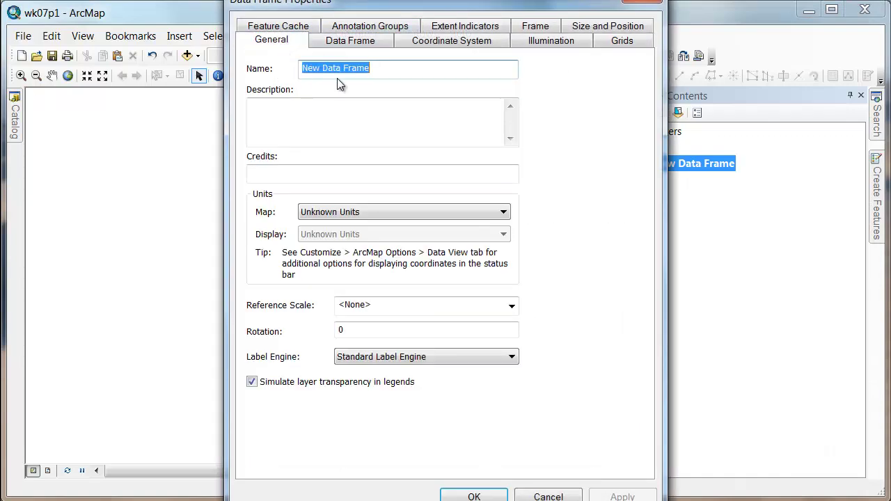
text(Albers)
key(Return)
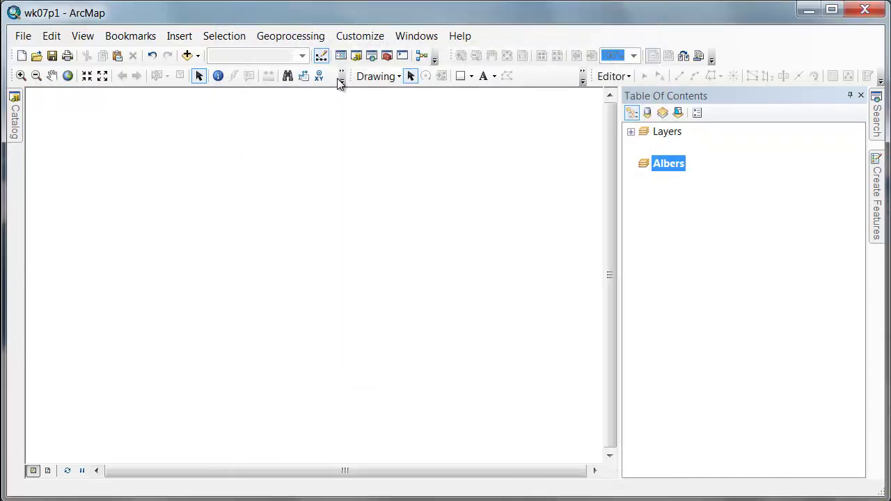
Add the tissot shapefile from the W:\now\gg120\wk06p1 folder to the Albers frame.
mouse_move(15, 117)
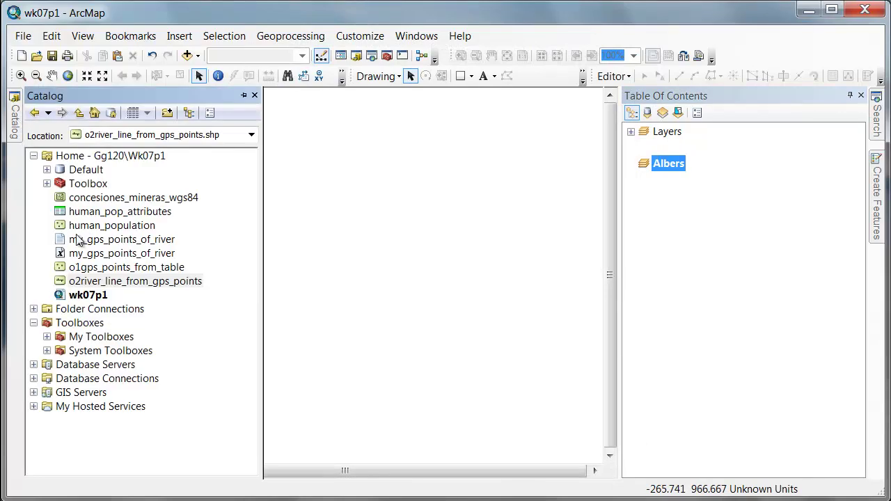
click(33, 158)
click(33, 170)
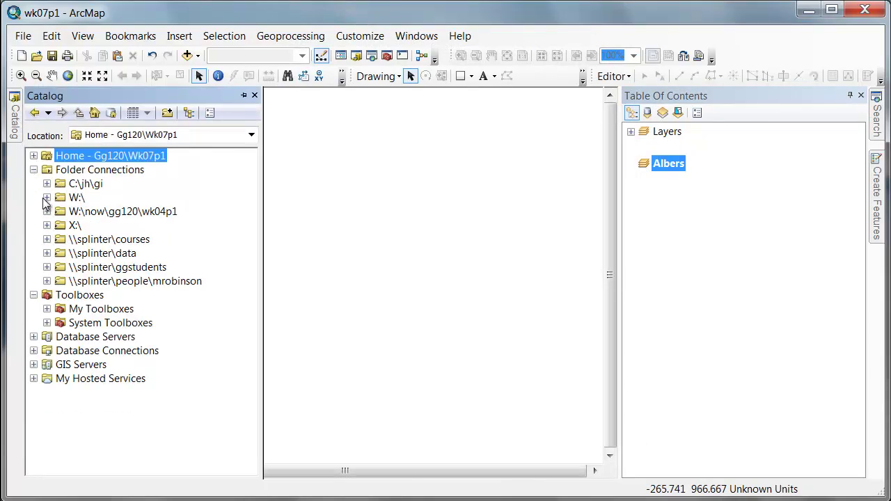
click(47, 198)
click(60, 253)
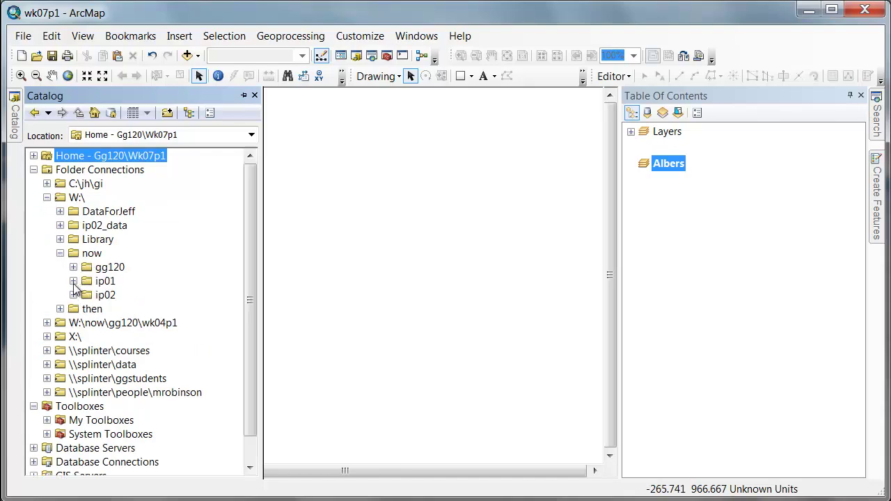
click(73, 268)
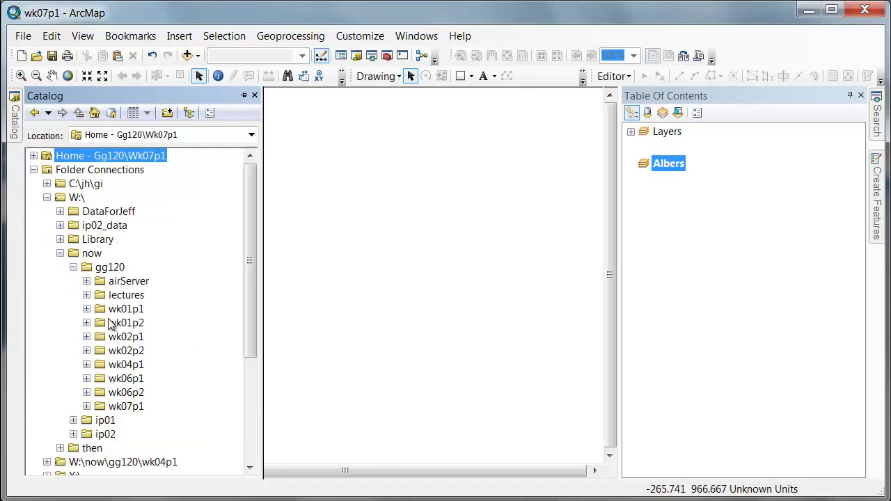
click(86, 379)
drag(132, 418, 376, 314)
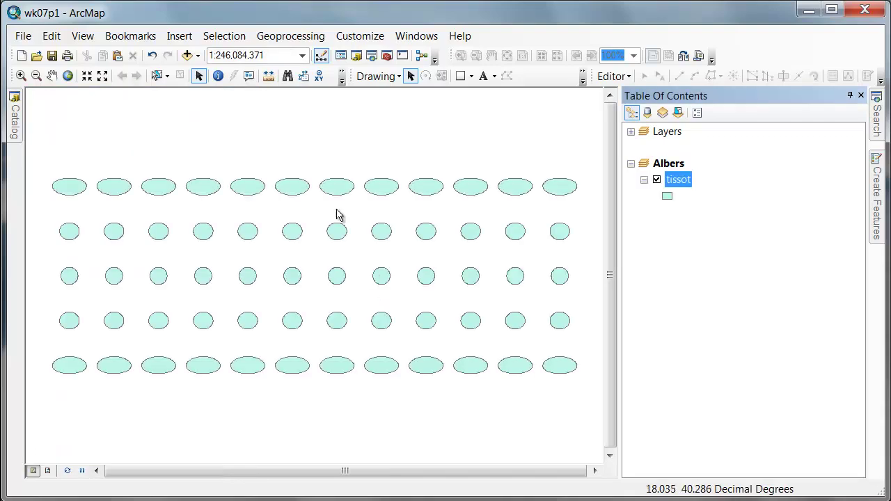
Symbolize the tissot ellipses with light pink fill and red outlines.
double_click(673, 180)
click(406, 165)
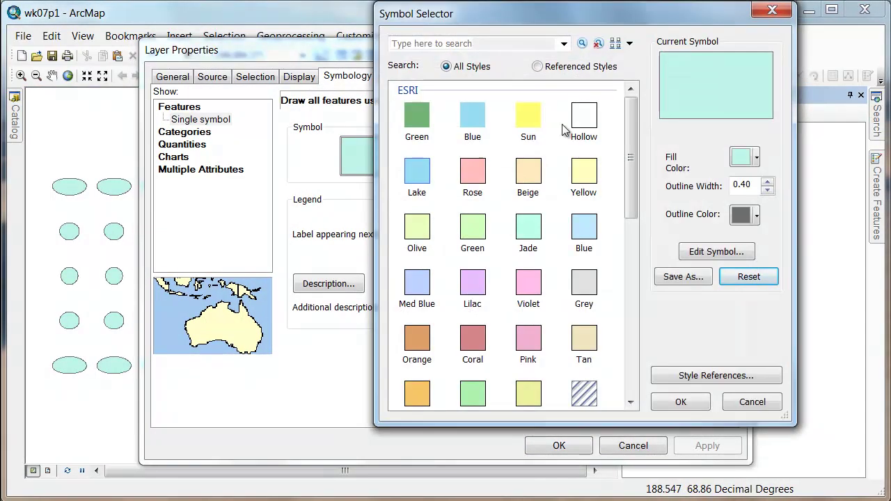
click(758, 158)
click(749, 200)
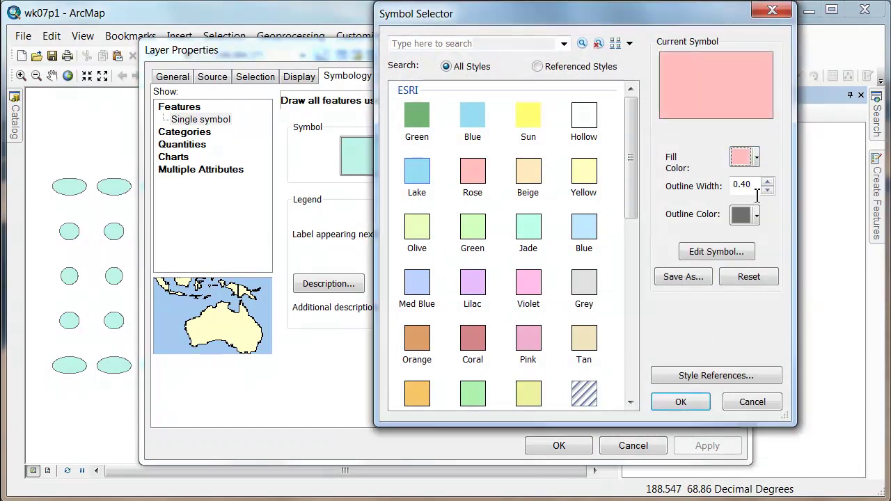
click(757, 215)
click(748, 283)
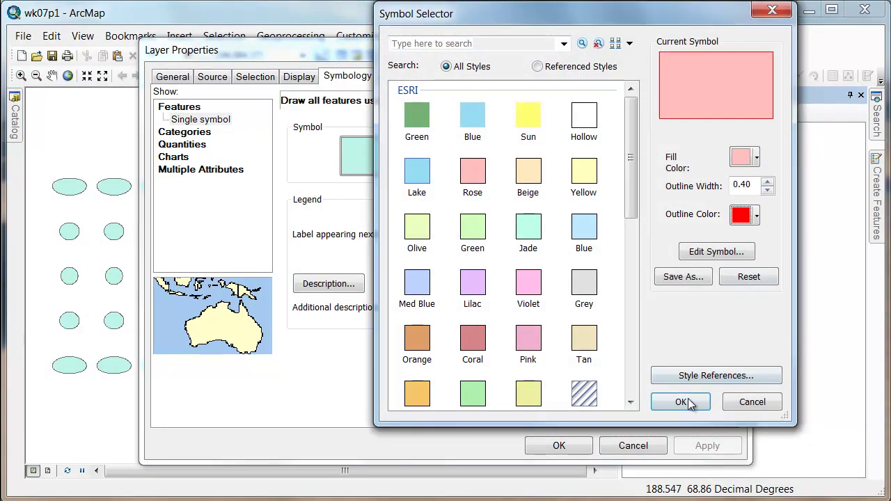
click(681, 402)
click(568, 447)
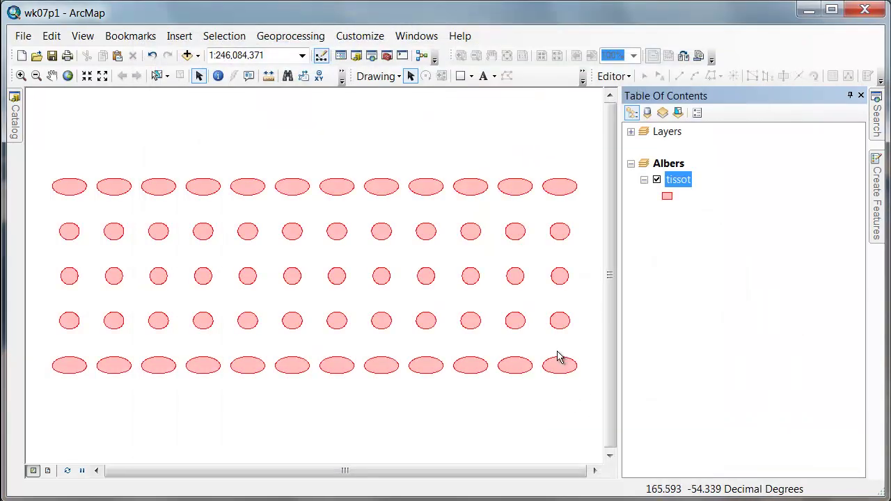
Add the World Countries layer from ArcGIS Online and collapse its legend.
click(198, 56)
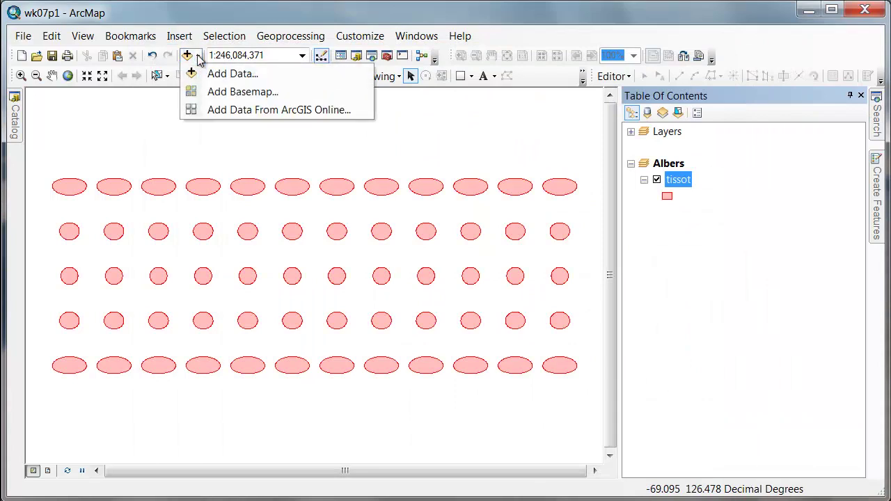
click(231, 108)
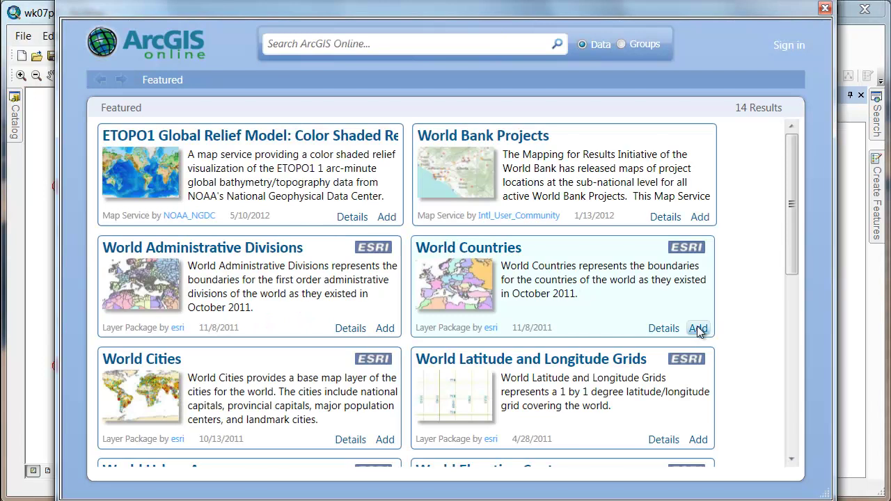
click(698, 328)
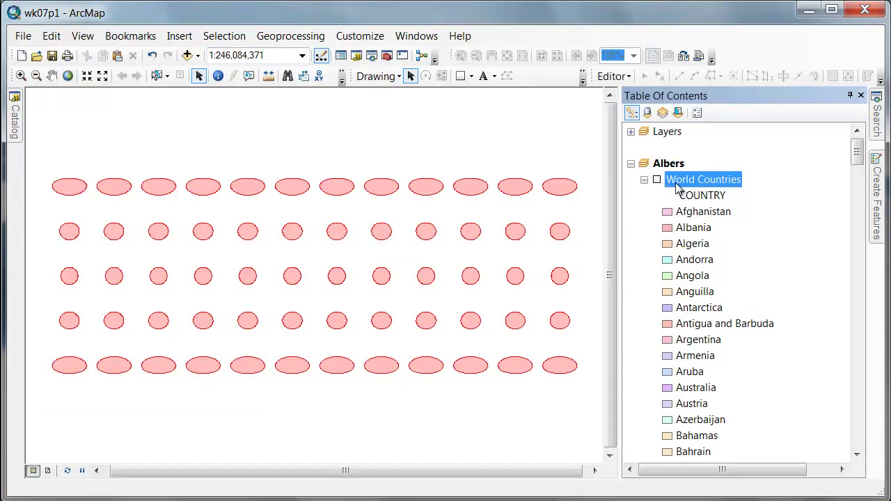
click(644, 179)
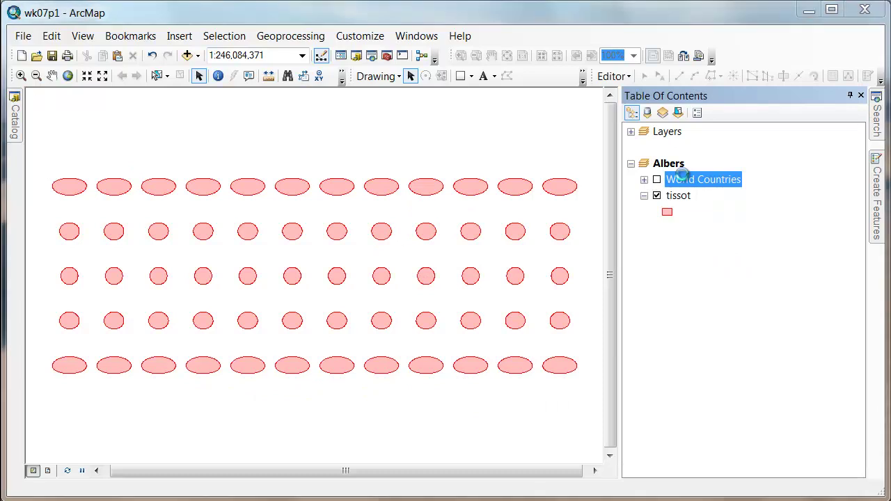
Draw World Countries as single light grey symbol with white borders, switched on beneath tissot.
double_click(684, 180)
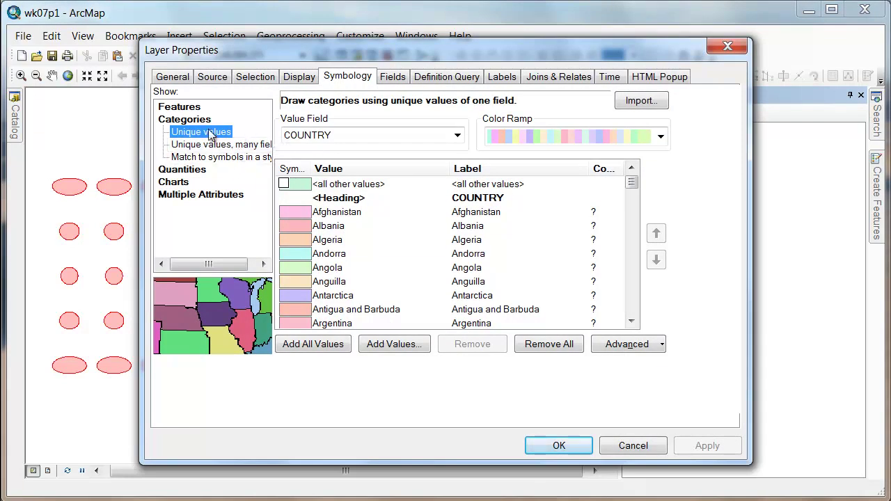
click(179, 106)
click(379, 158)
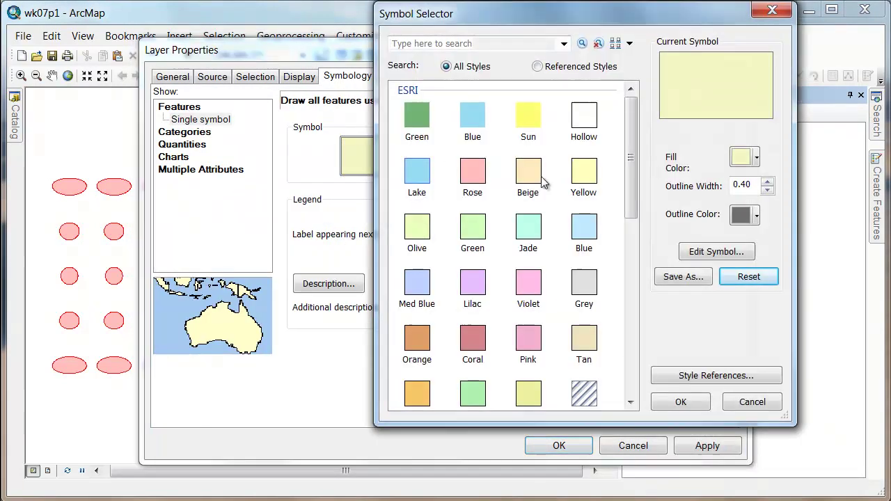
click(757, 157)
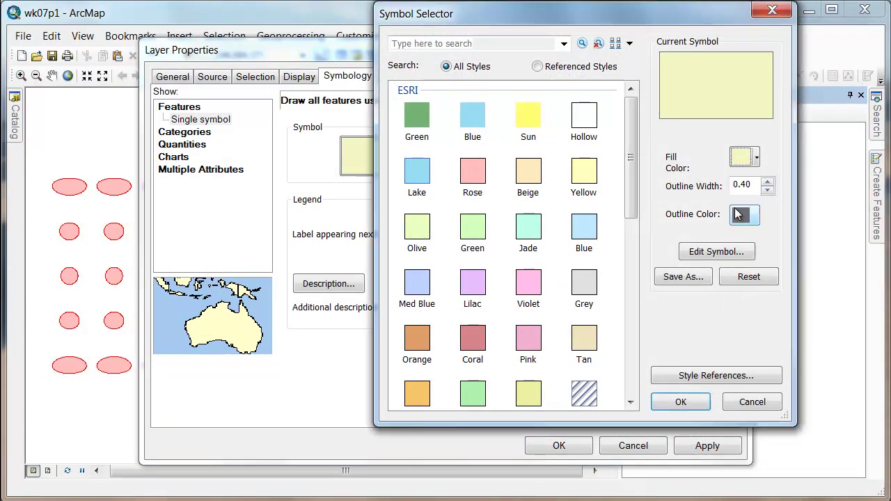
click(737, 211)
click(759, 218)
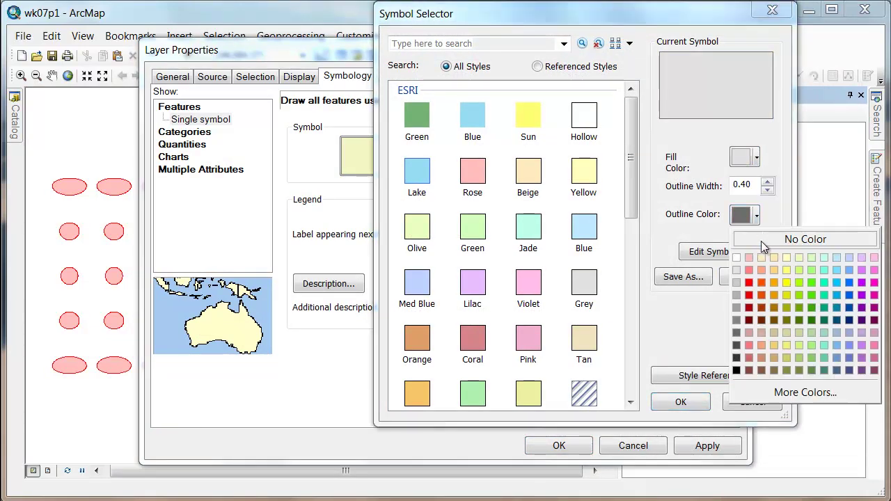
click(743, 259)
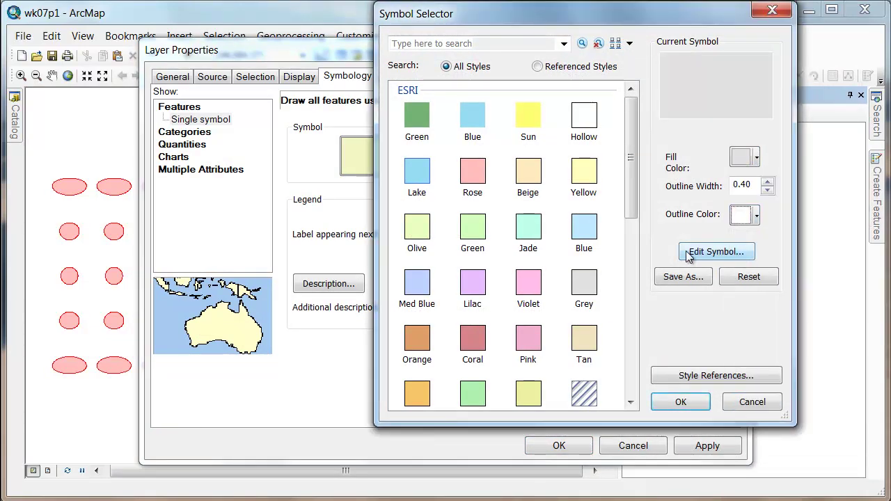
click(681, 403)
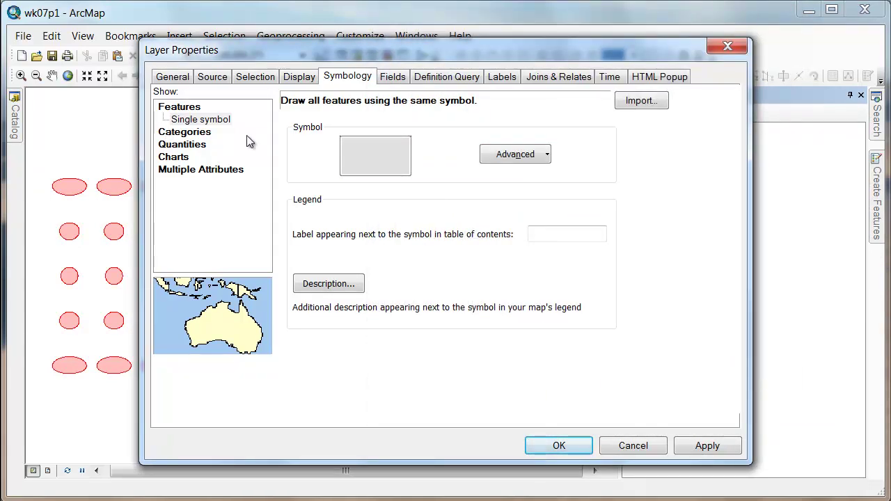
click(696, 448)
click(575, 447)
click(658, 181)
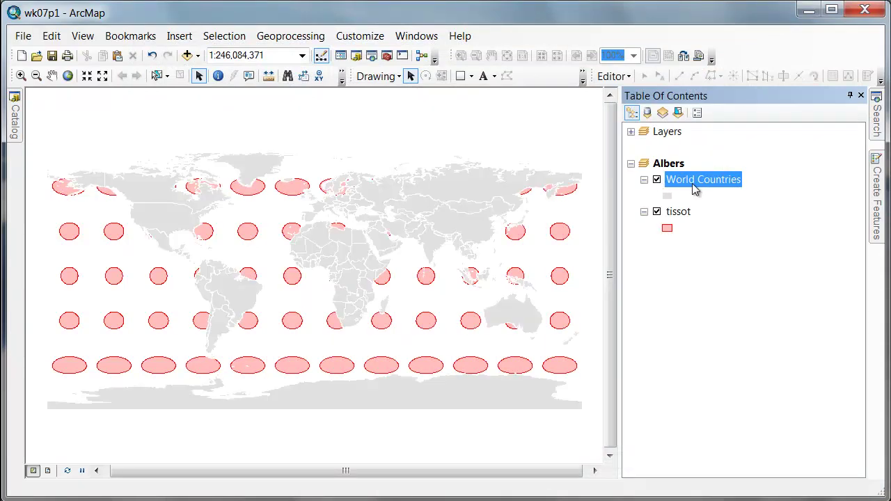
drag(697, 183, 696, 233)
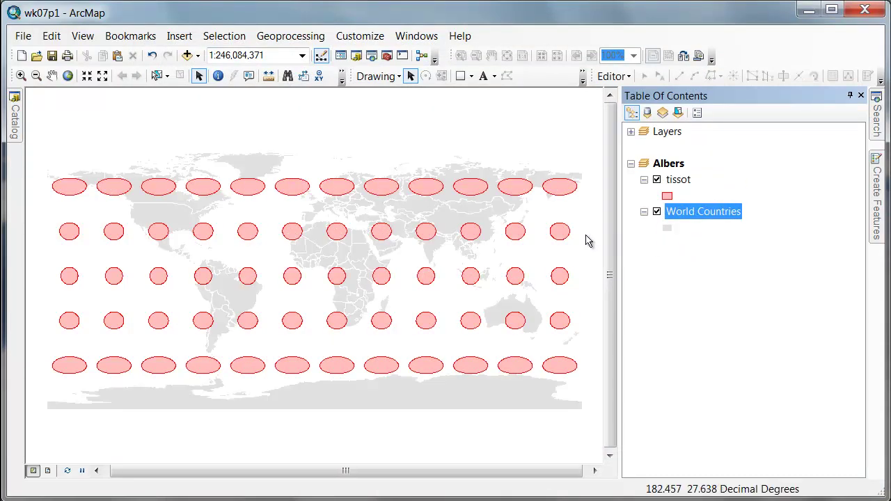
Set the Albers frame's coordinate system to North America Albers Equal Area Conic, accepting the datum warning.
right_click(675, 164)
click(724, 500)
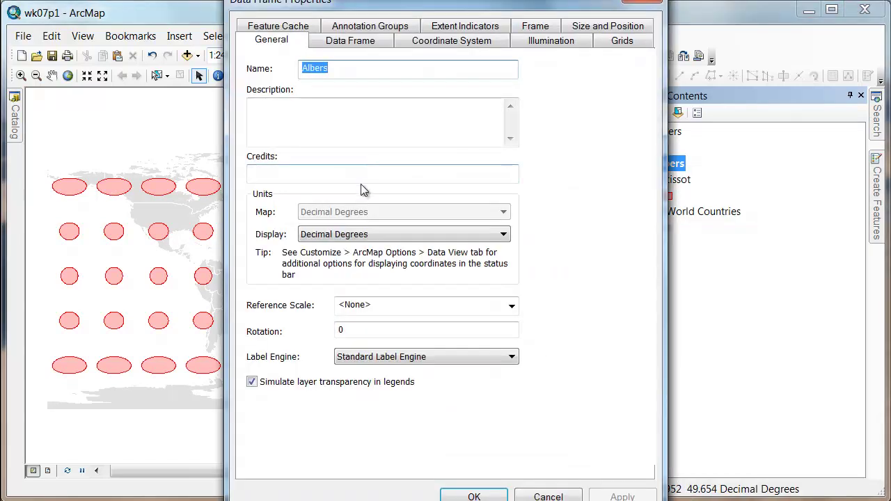
click(449, 43)
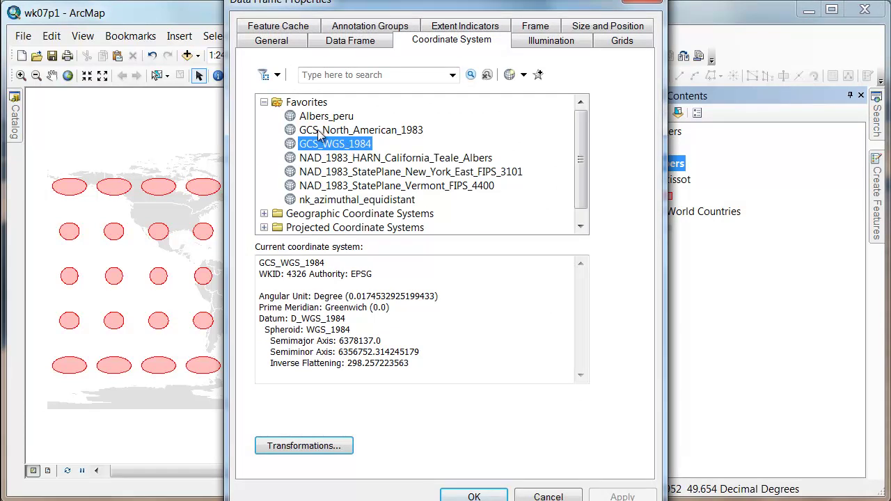
click(264, 102)
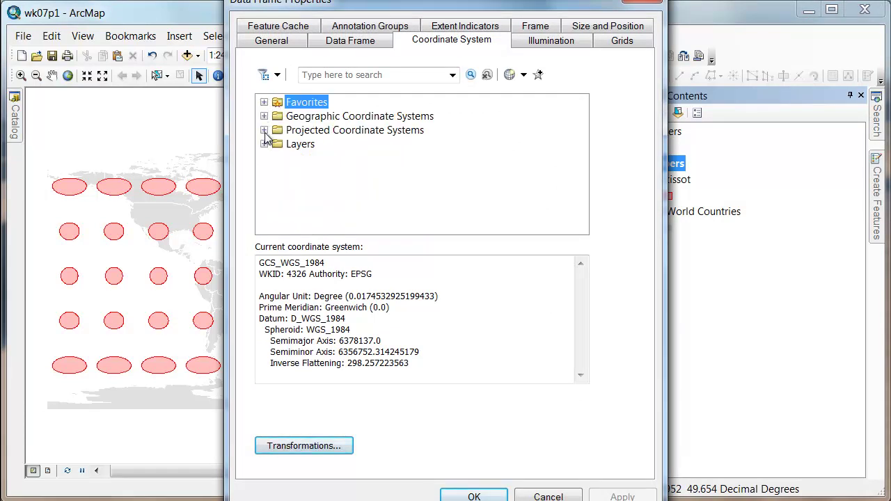
click(264, 131)
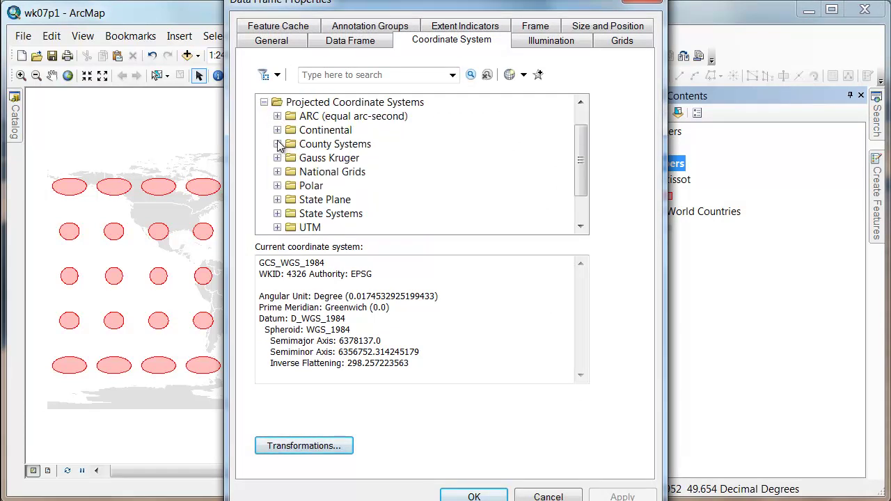
click(277, 130)
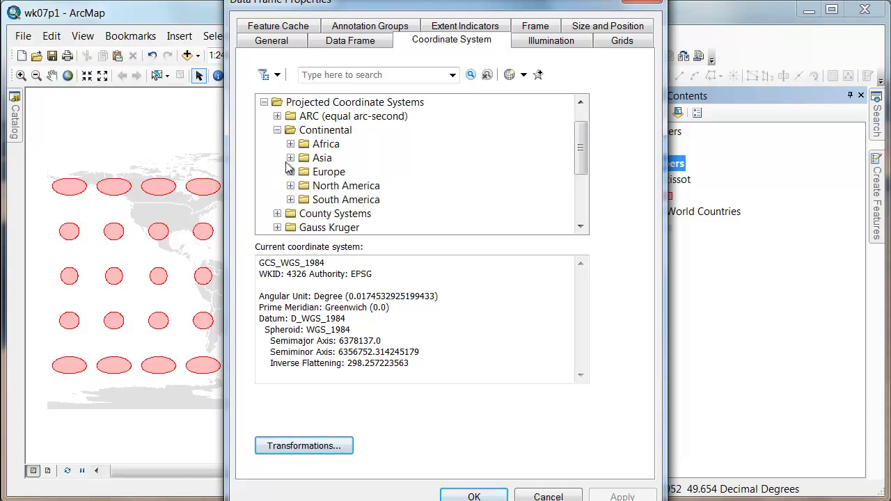
click(291, 186)
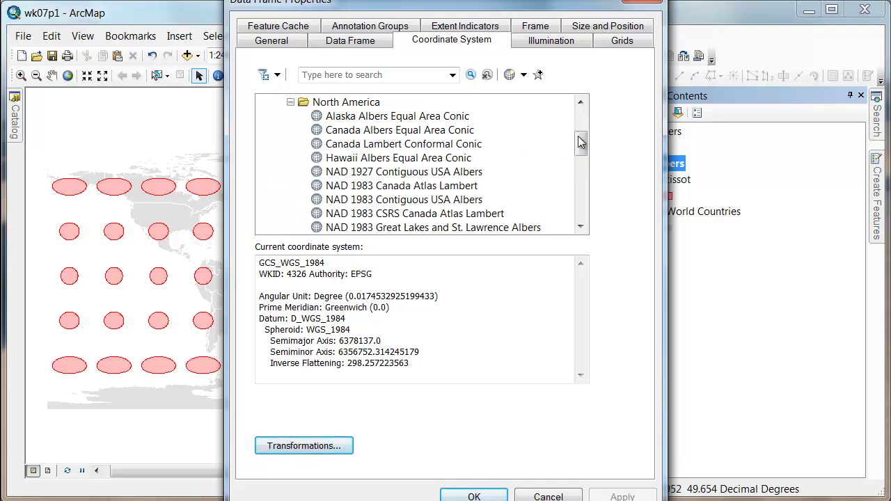
drag(583, 143, 584, 162)
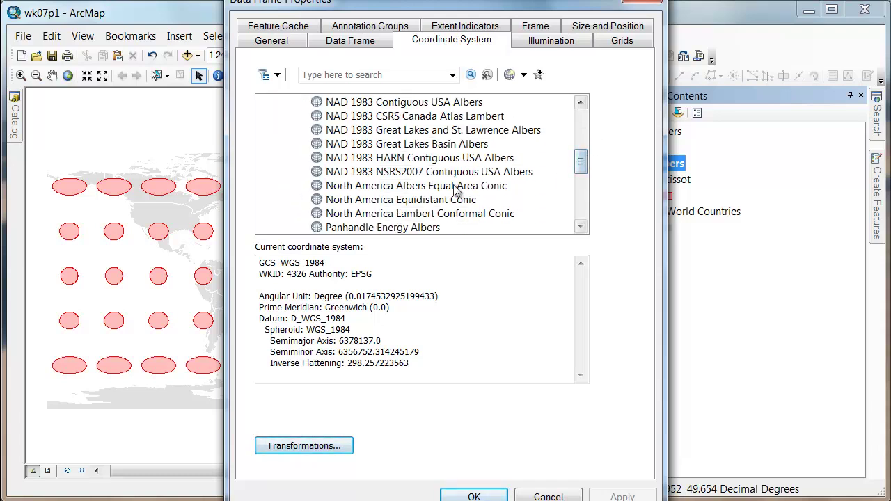
click(475, 187)
click(486, 491)
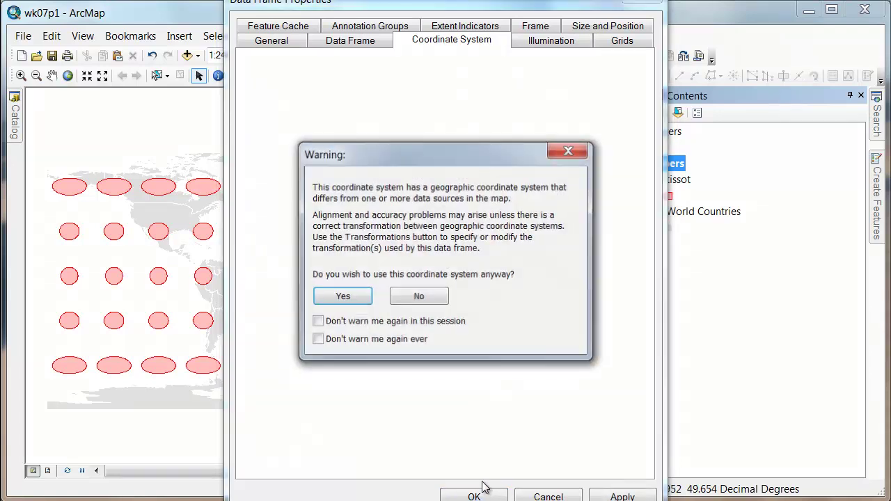
click(346, 304)
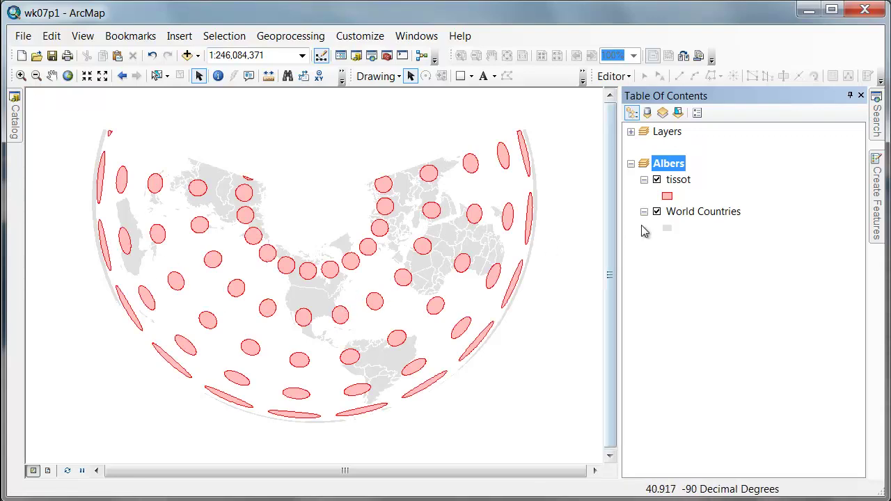
right_click(673, 170)
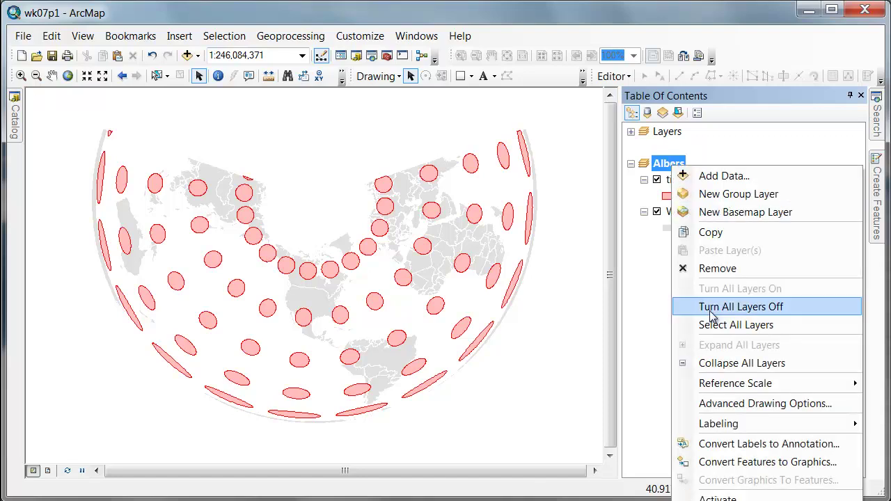
click(686, 460)
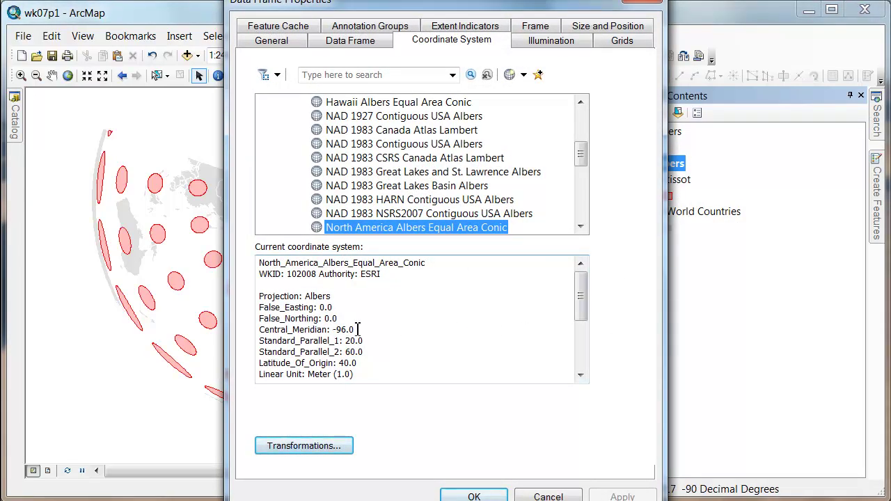
drag(339, 2, 585, 4)
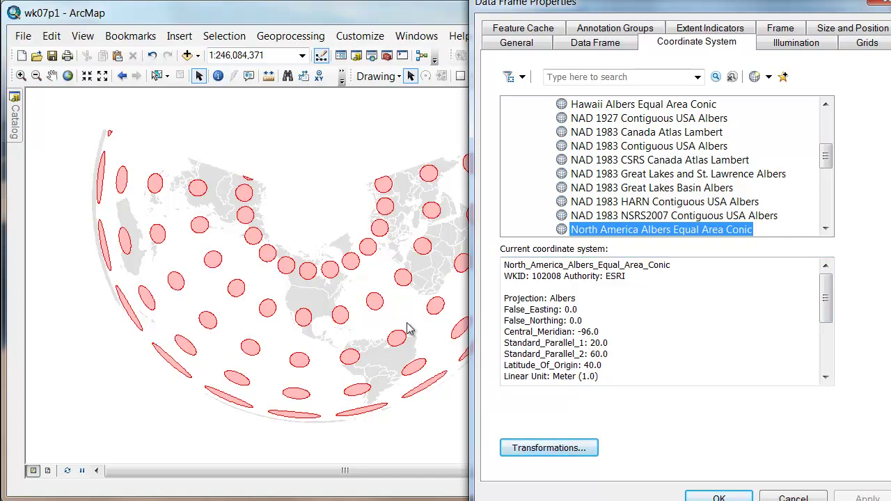
click(626, 358)
drag(626, 358, 503, 345)
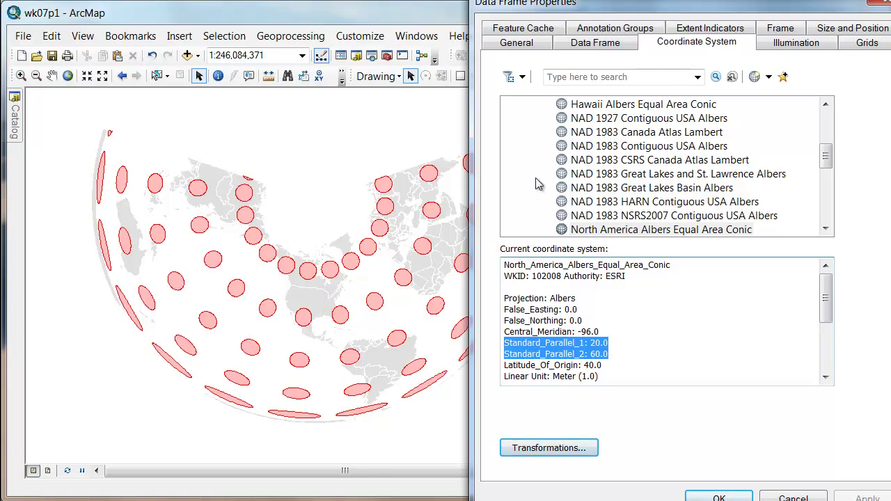
drag(528, 3, 0, 20)
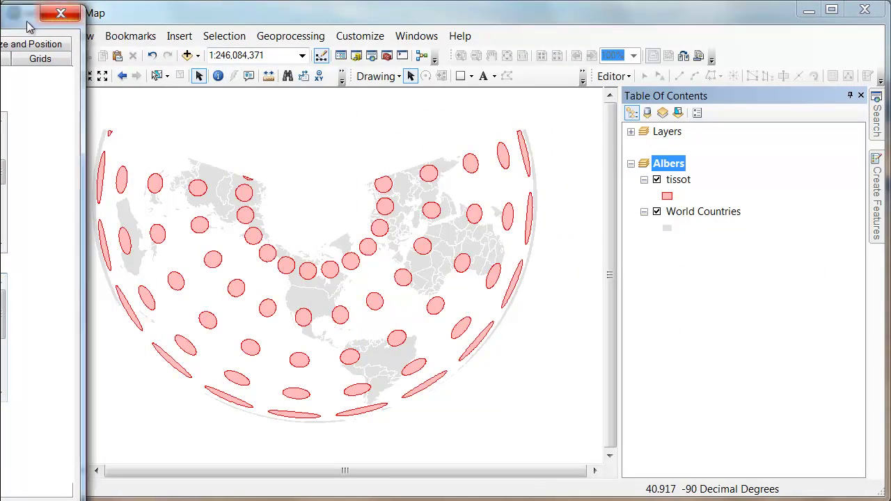
drag(41, 12, 394, 7)
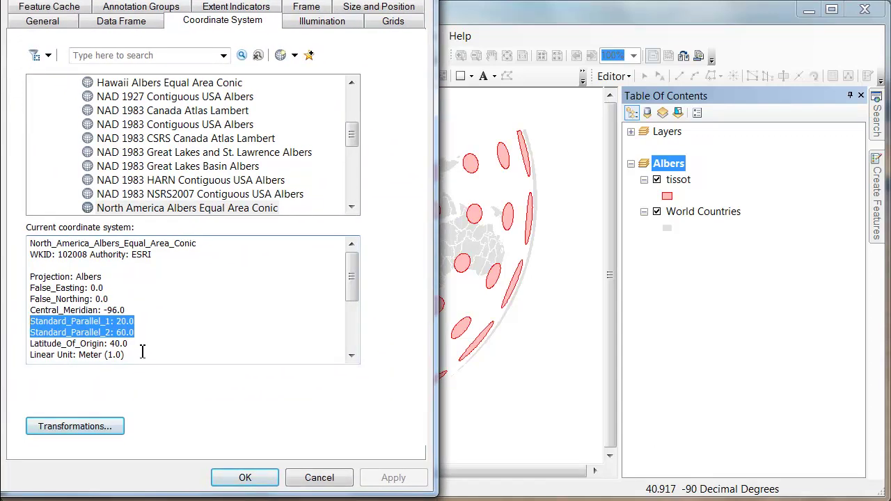
click(245, 477)
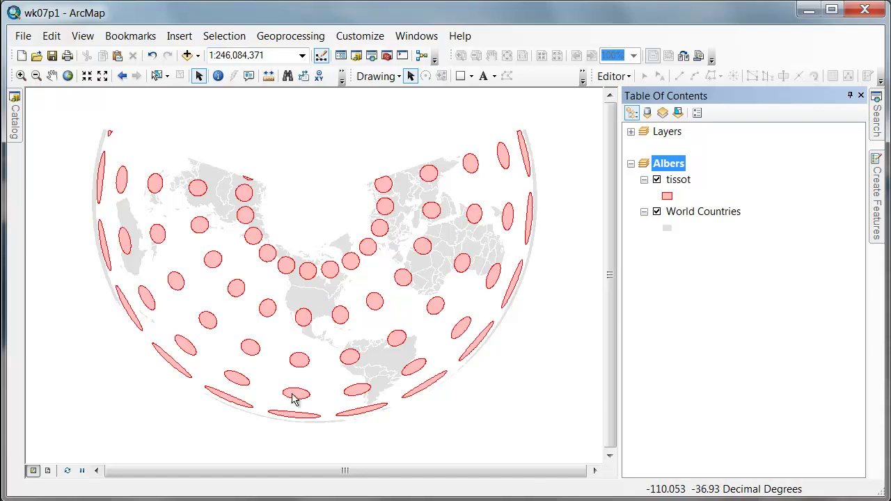
Collapse Albers and make the Layers data frame active.
click(631, 164)
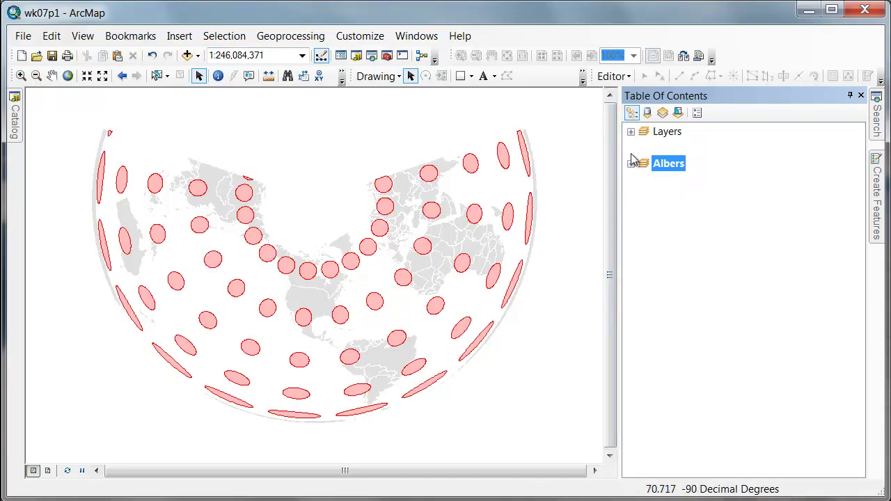
click(631, 131)
right_click(670, 134)
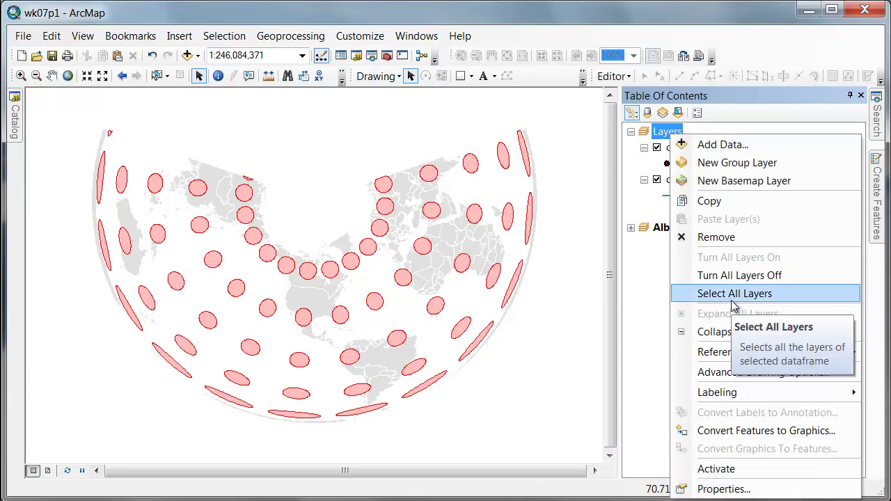
click(749, 470)
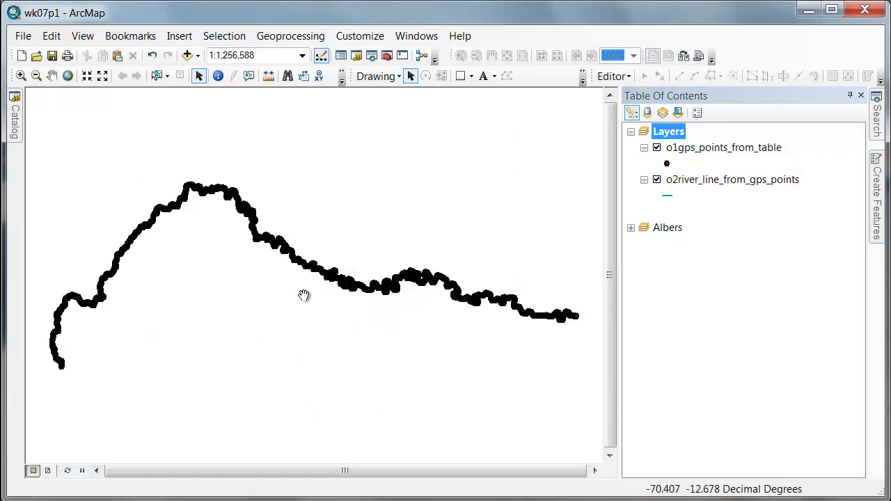
Add concesiones_mineras_wgs84 from the Wk07p1 home folder to the map.
click(14, 115)
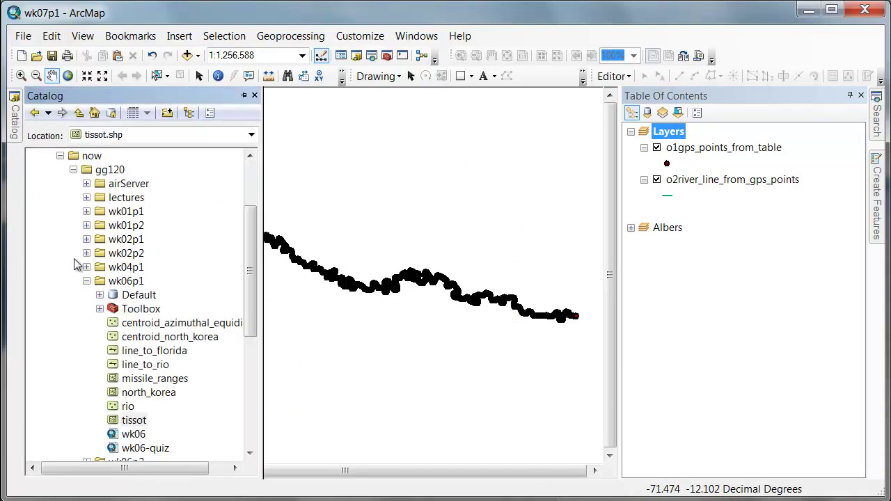
click(60, 156)
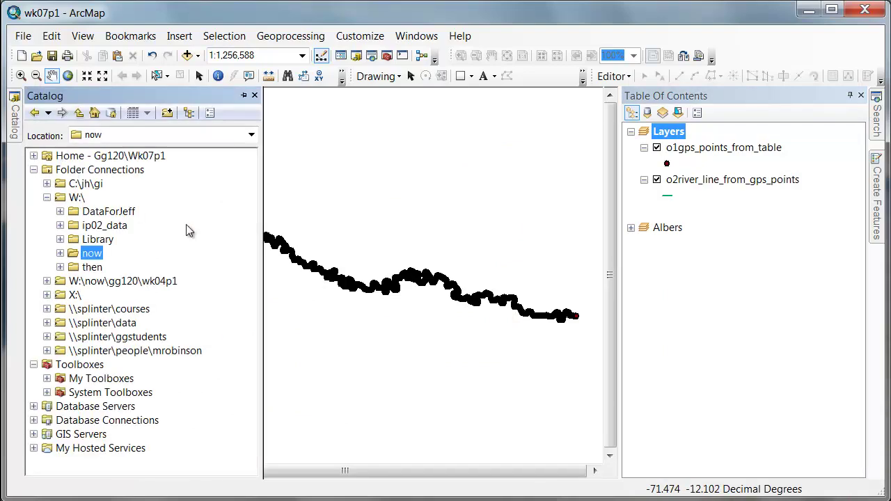
click(34, 170)
click(34, 156)
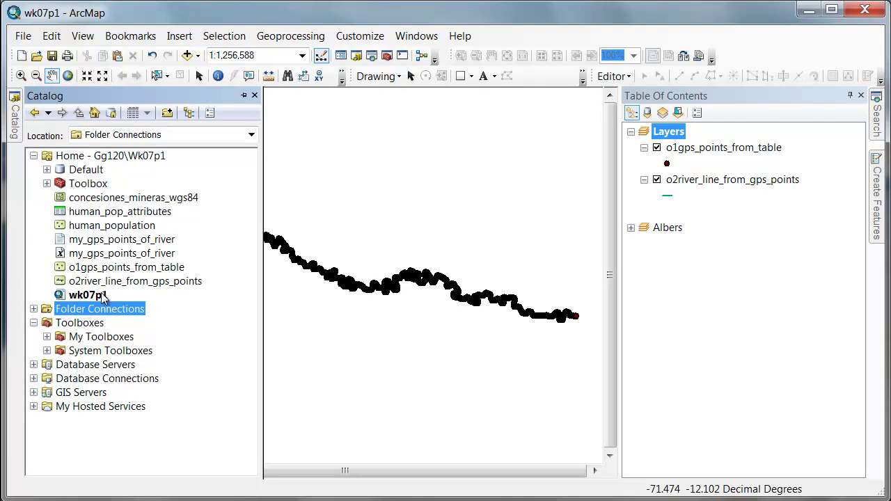
drag(118, 198, 342, 328)
Style the mining concessions with light grey fill and white outlines.
double_click(681, 217)
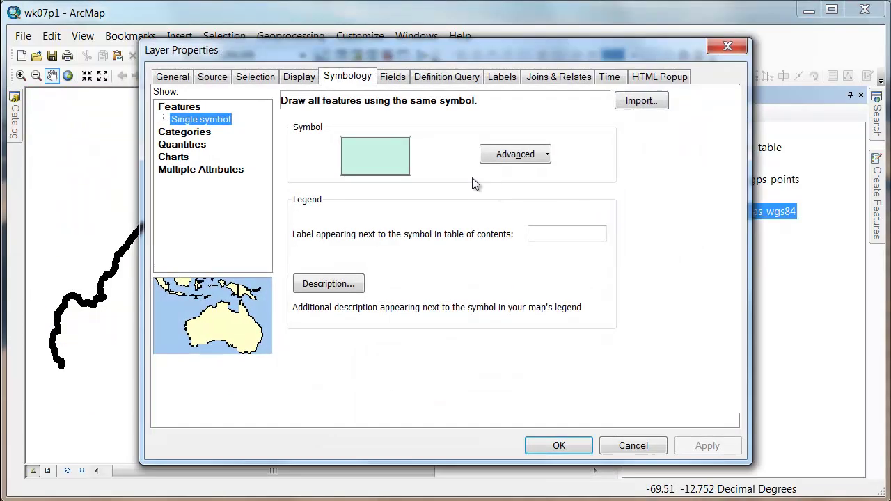
click(411, 159)
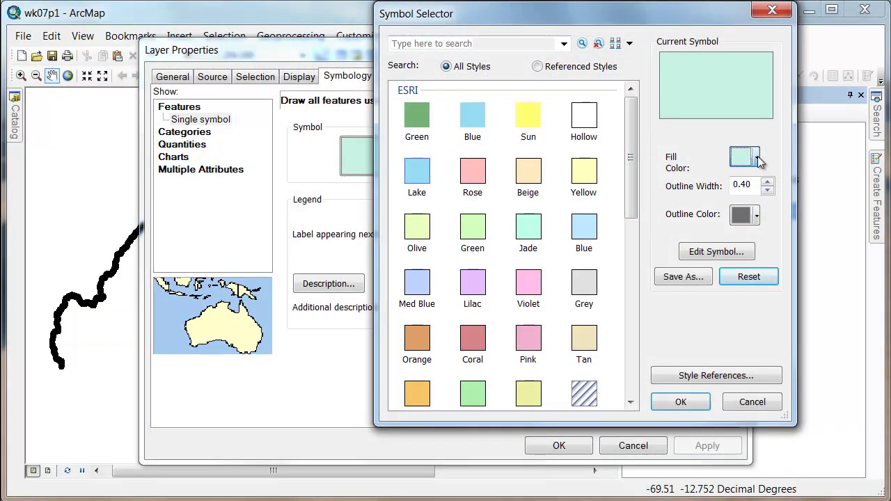
click(757, 157)
click(738, 211)
click(758, 216)
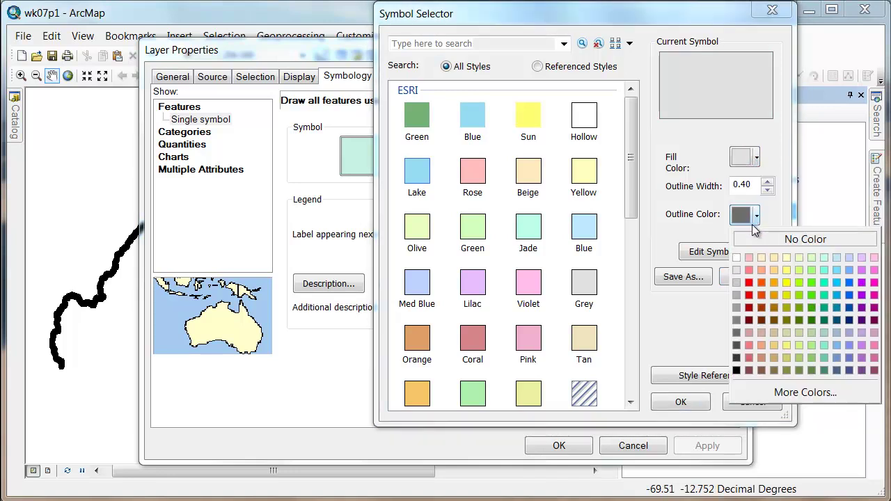
click(736, 256)
click(679, 404)
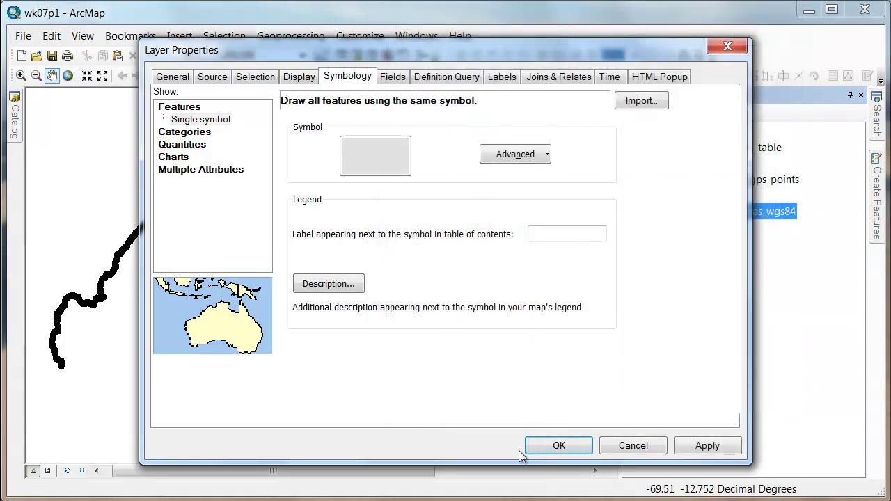
click(550, 447)
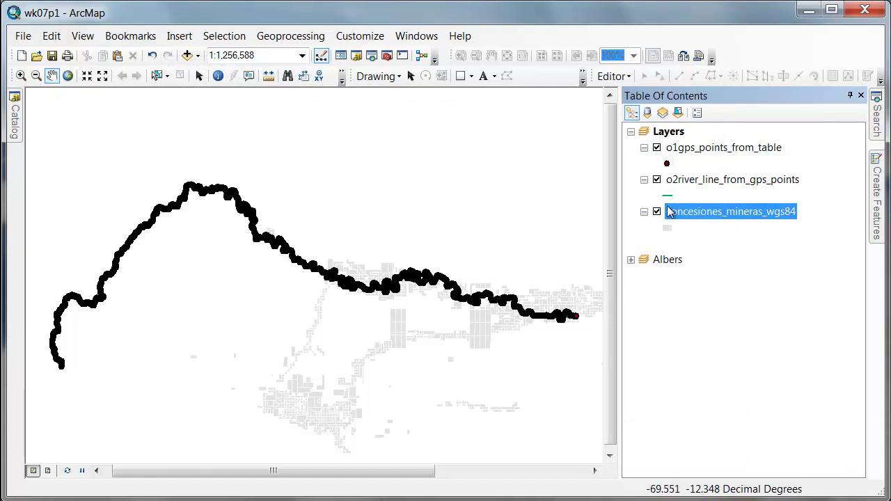
Add human_population and draw its points as black size-2 dots with no outline.
mouse_move(18, 125)
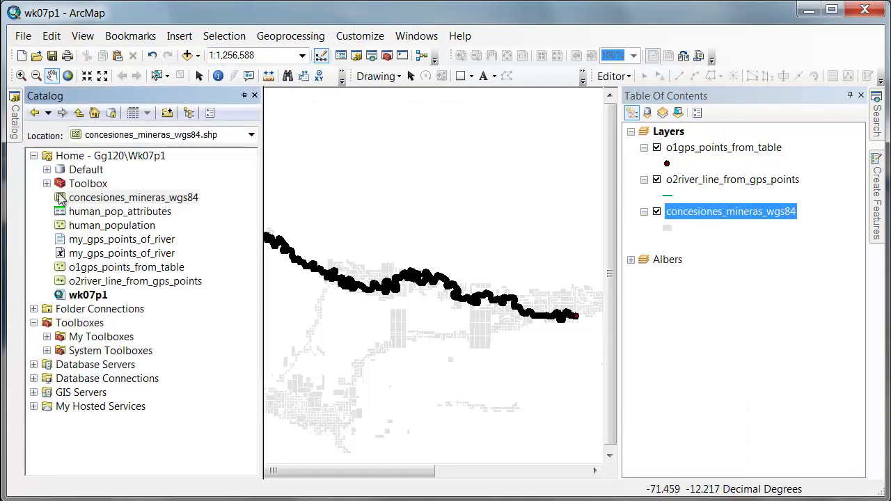
drag(80, 225, 296, 217)
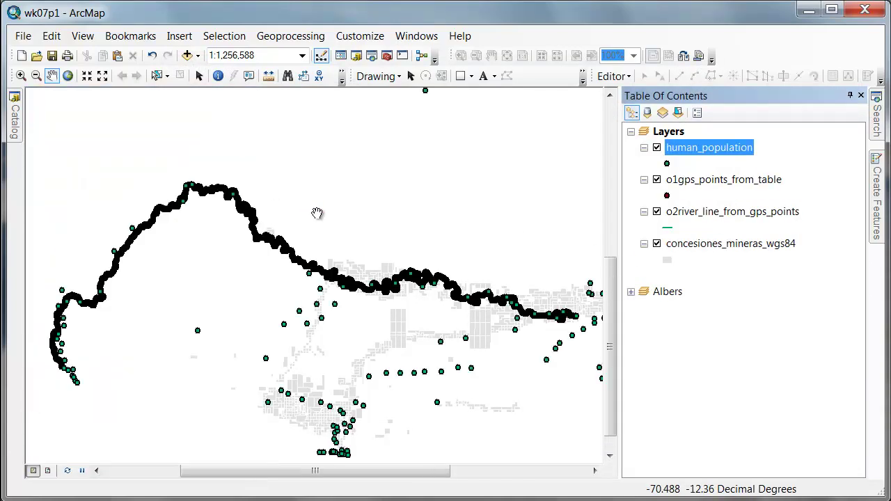
double_click(692, 147)
click(378, 165)
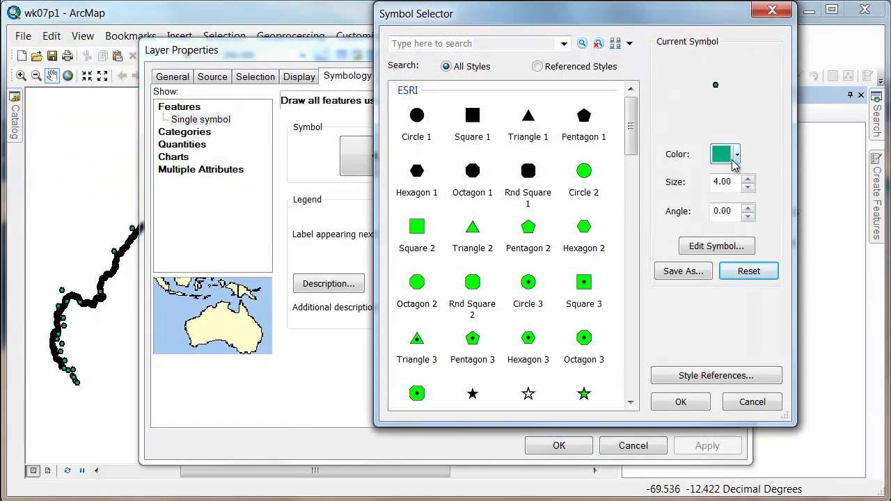
click(739, 156)
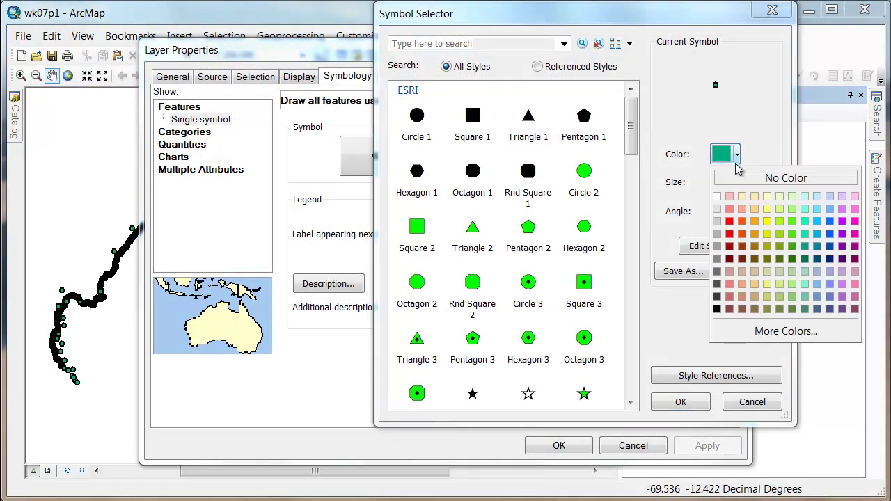
click(718, 309)
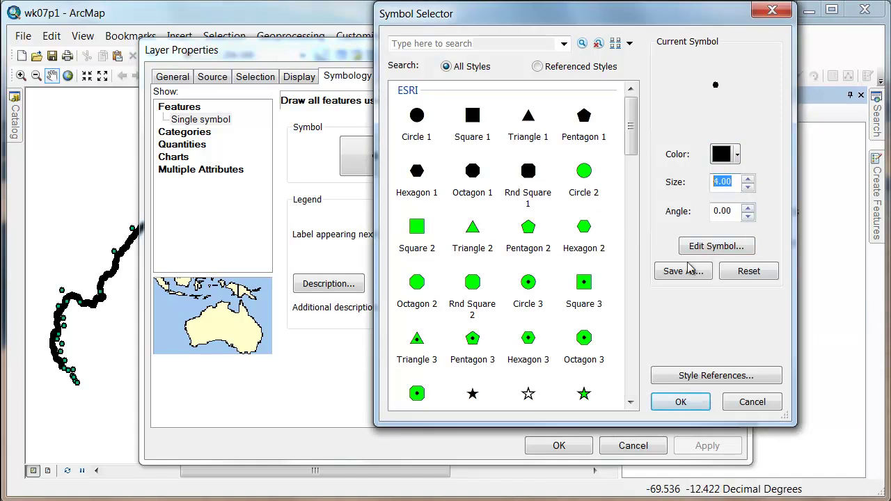
text(2)
click(714, 246)
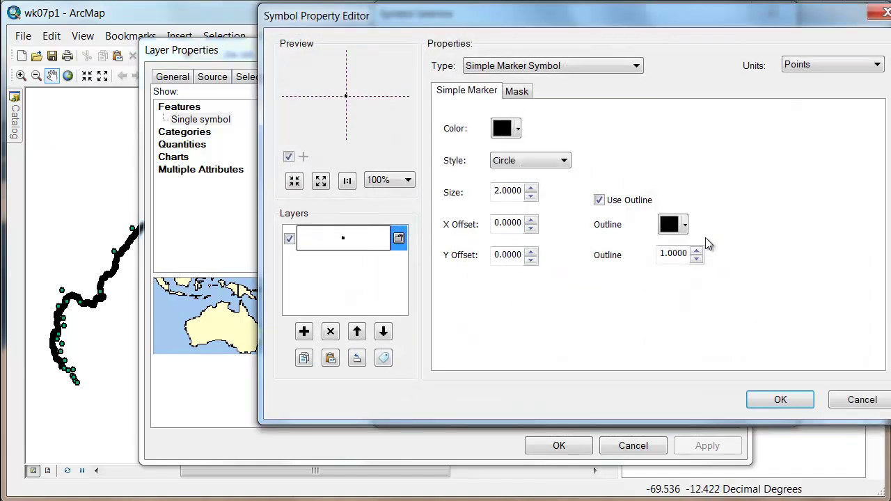
click(600, 201)
click(779, 401)
click(679, 403)
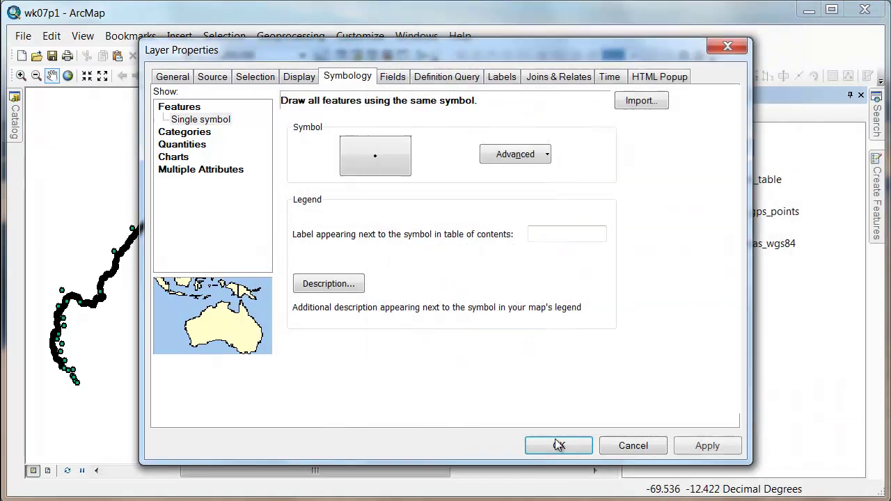
click(553, 446)
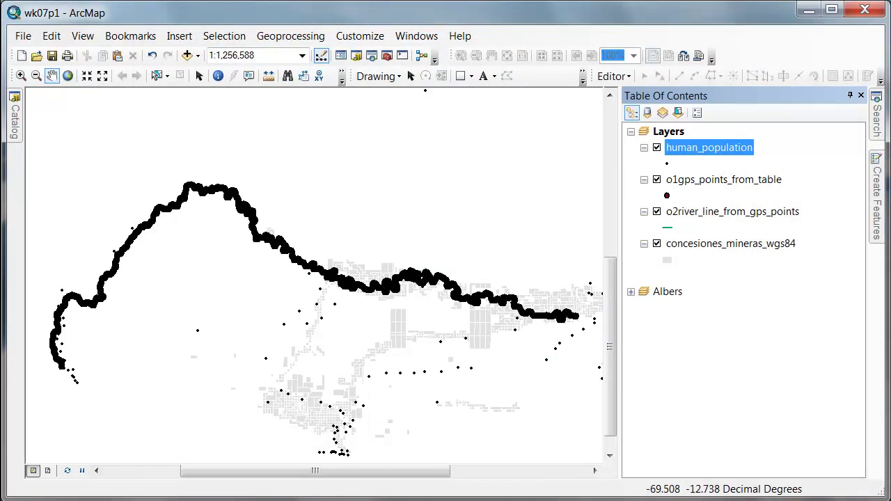
Zoom the map out with Fixed Zoom Out to about 1:1,500,000.
click(104, 76)
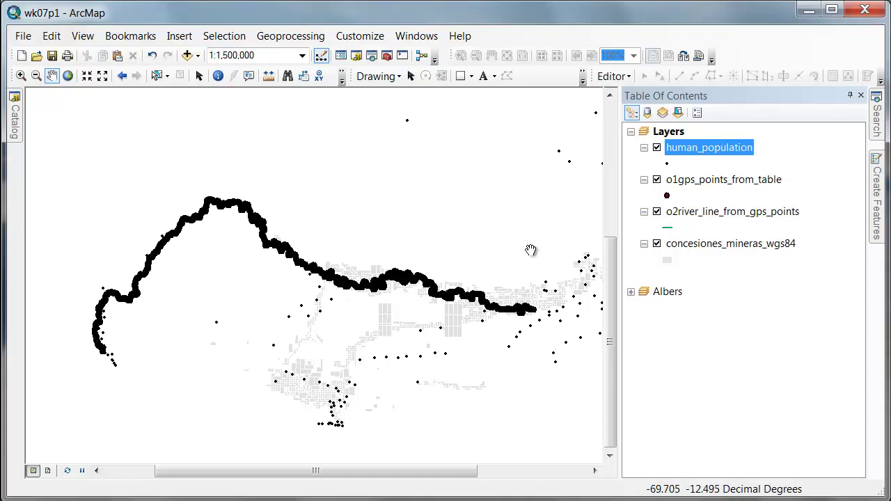
right_click(679, 132)
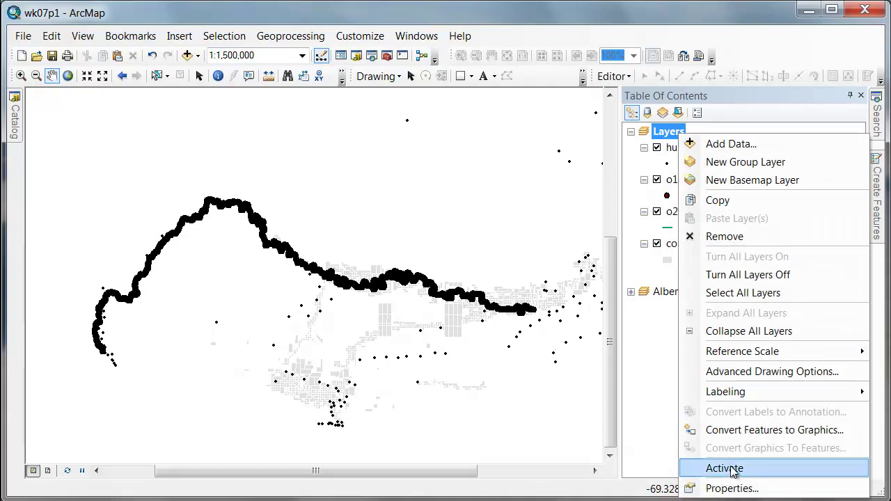
key(Escape)
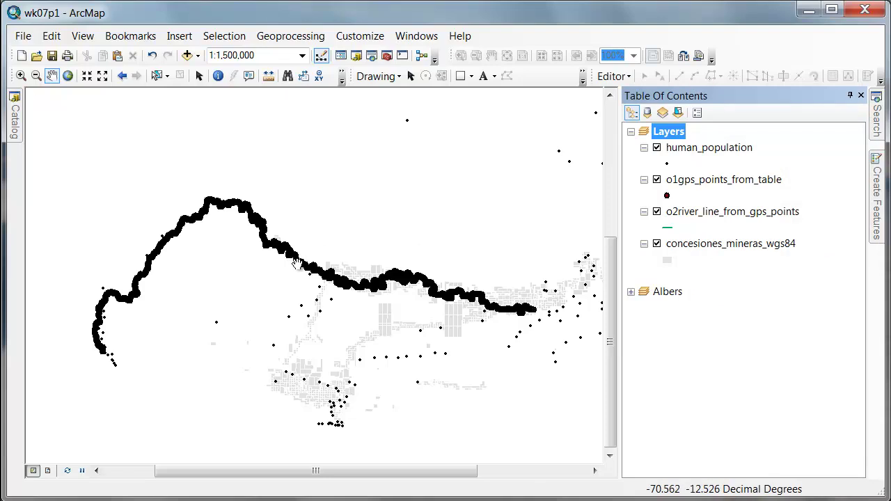
Start a new projected coordinate system for the Layers frame using the Albers projection.
right_click(674, 137)
click(725, 491)
click(264, 102)
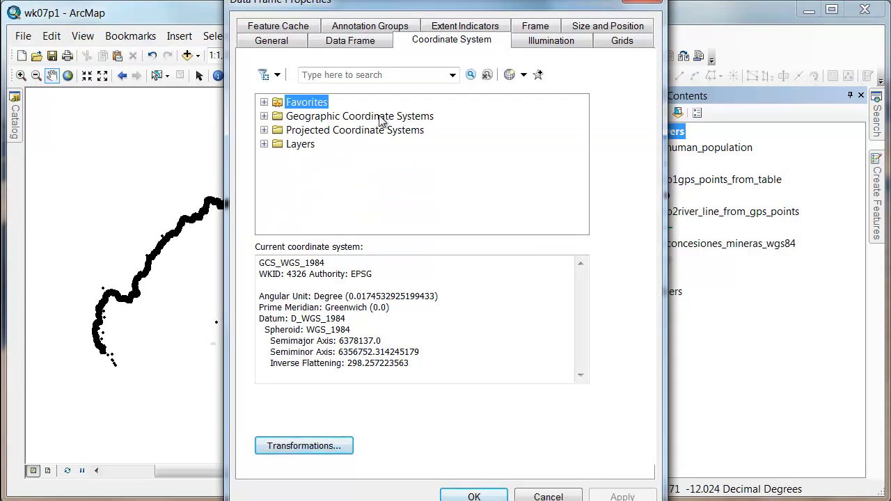
click(525, 75)
mouse_move(535, 93)
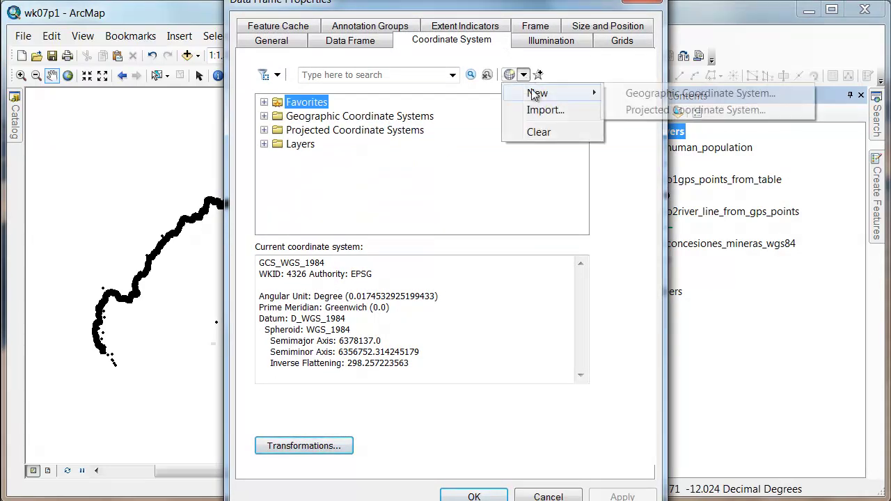
click(651, 110)
click(556, 122)
drag(555, 400, 560, 164)
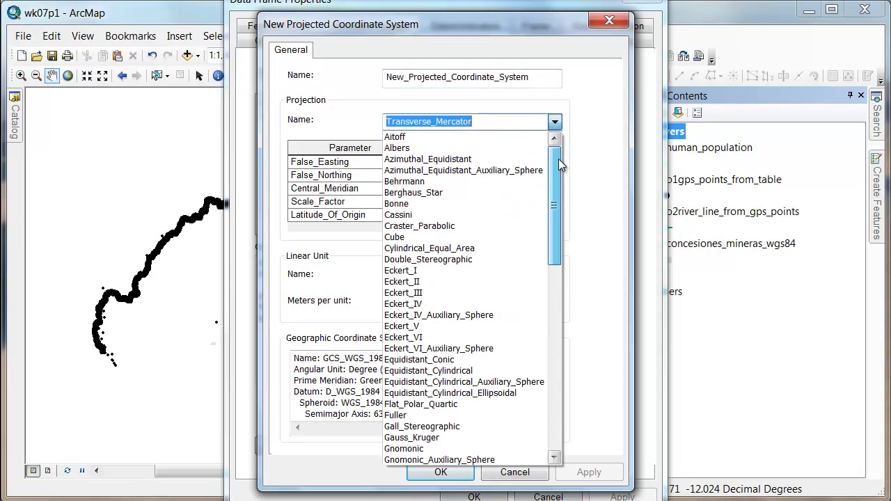
click(469, 148)
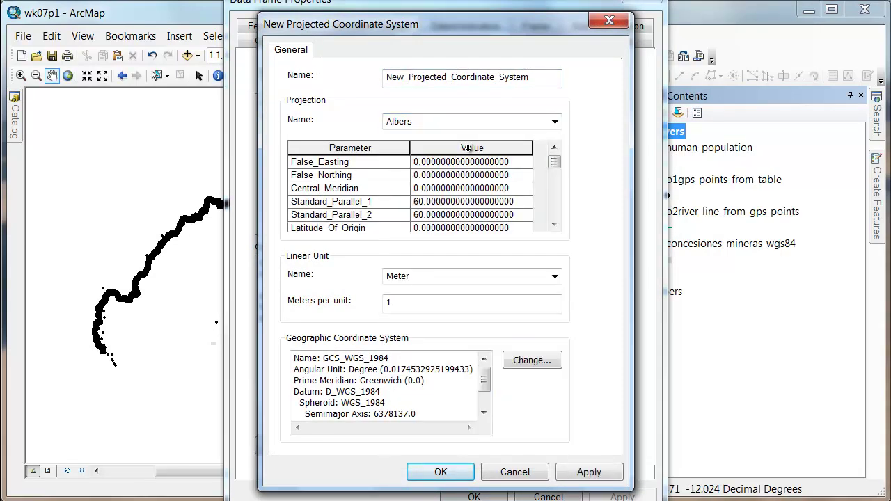
Name the new coordinate system 'albers_for_Madre'.
drag(534, 78, 331, 74)
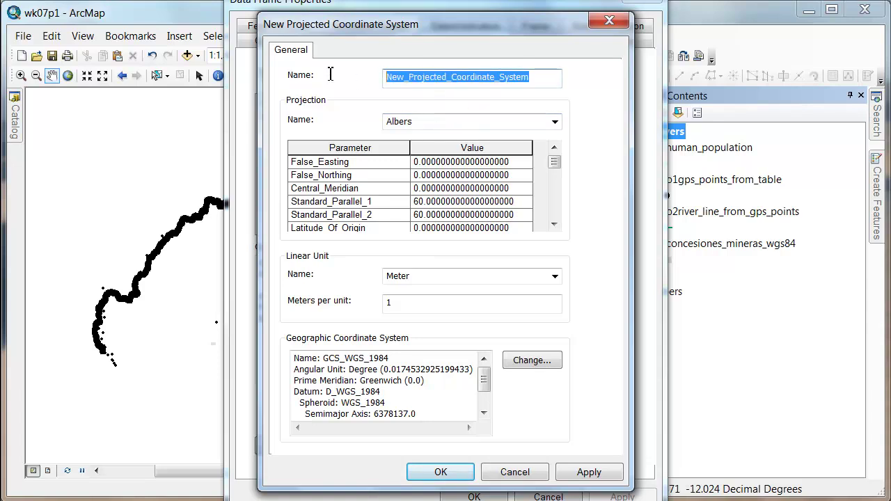
text(albers)
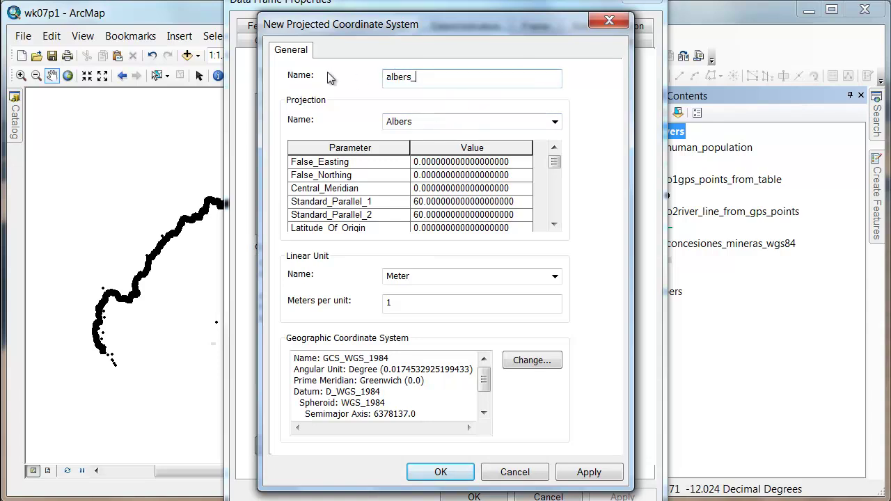
text(_for_Peru)
key(shift+Left)
key(shift+Left)
key(shift+Left)
key(shift+Left)
text(Madre)
Enter central meridian -70.5, standard parallels -10 and -15, latitude of origin -12.5, and apply.
click(432, 189)
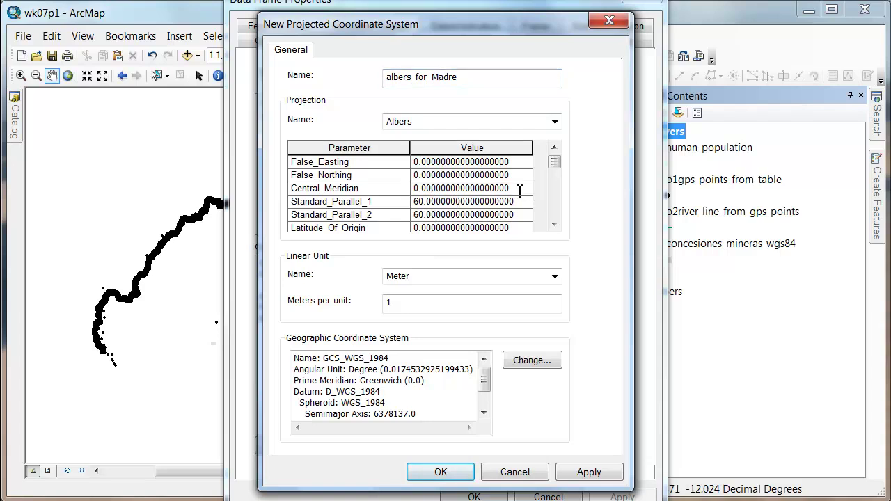
drag(520, 189, 358, 199)
text(-70.5)
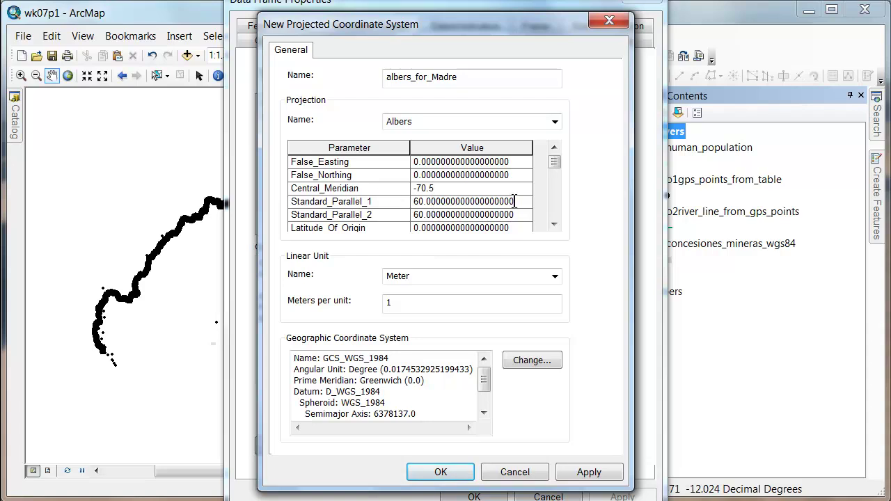
drag(521, 202, 382, 194)
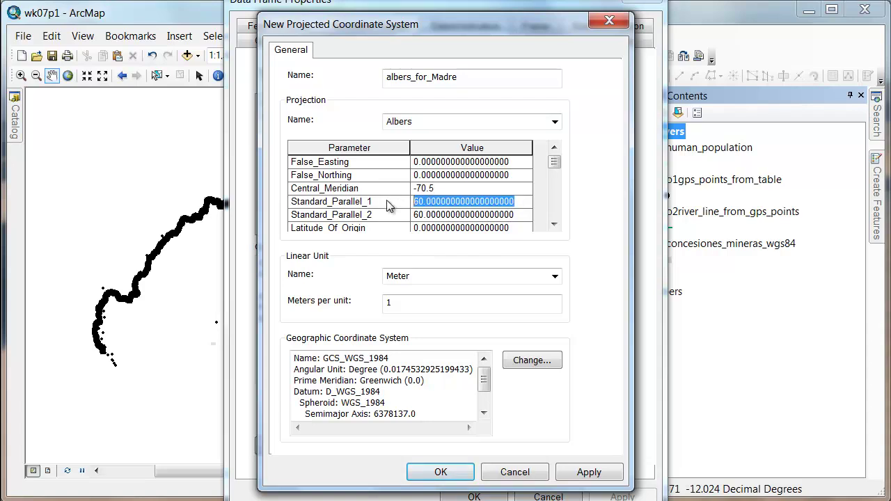
text(-10)
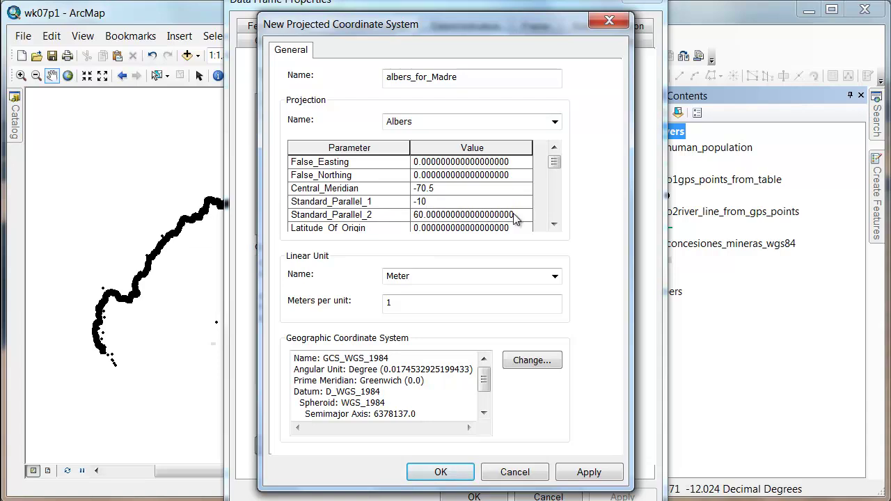
drag(523, 214, 406, 228)
text(-15)
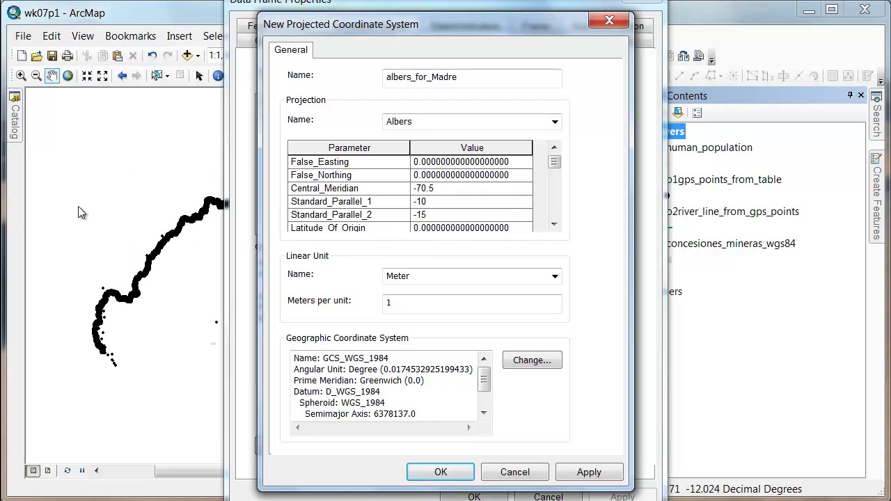
click(512, 228)
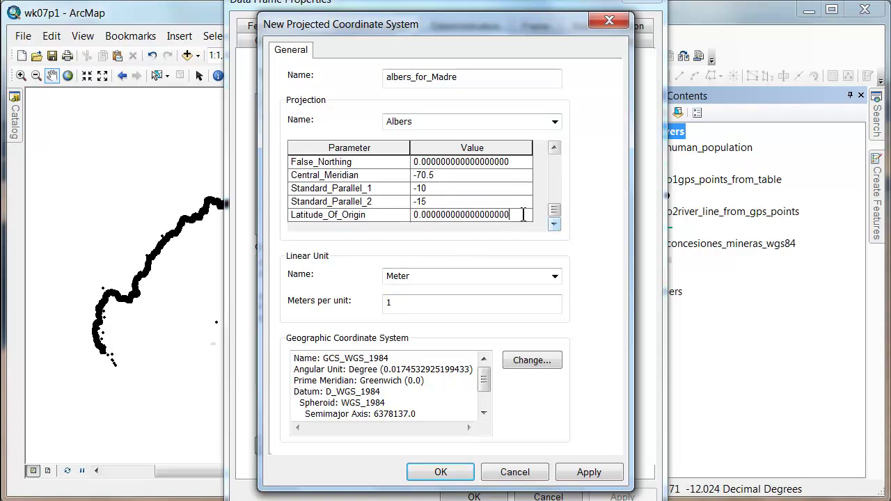
drag(522, 215, 340, 205)
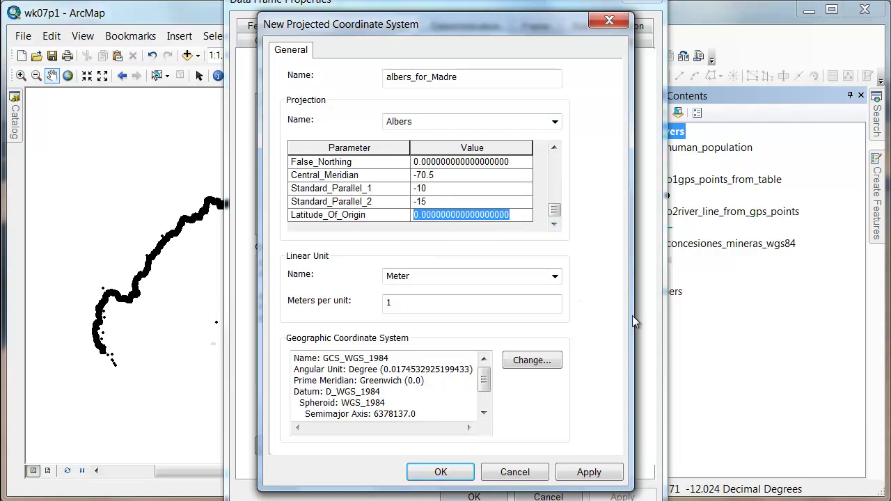
text(-12.5)
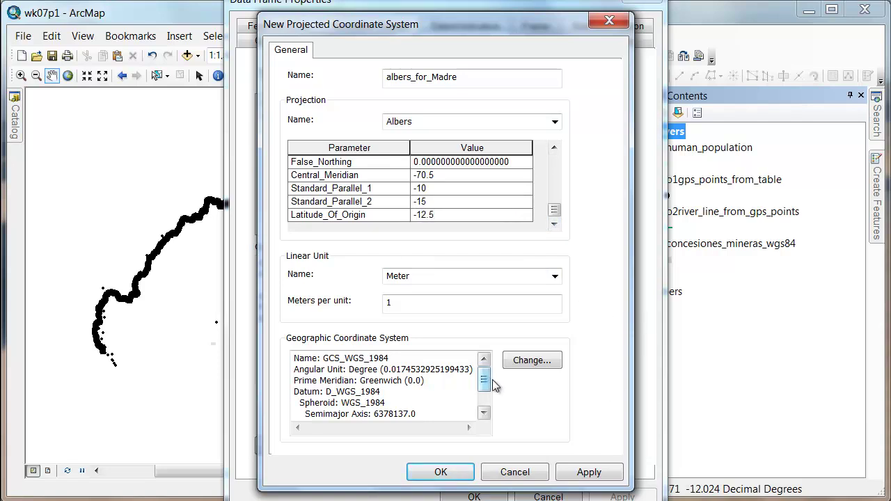
click(589, 472)
click(468, 472)
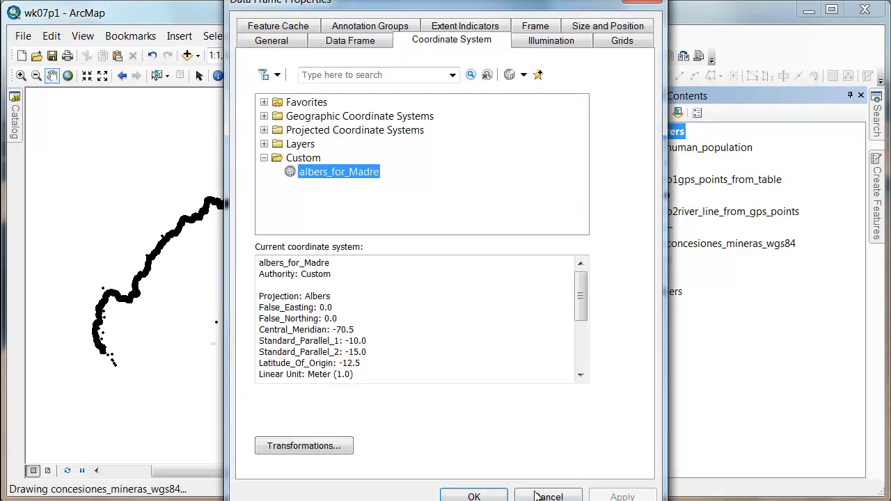
Confirm Data Frame Properties so the Layers frame redraws in albers_for_Madre.
click(473, 495)
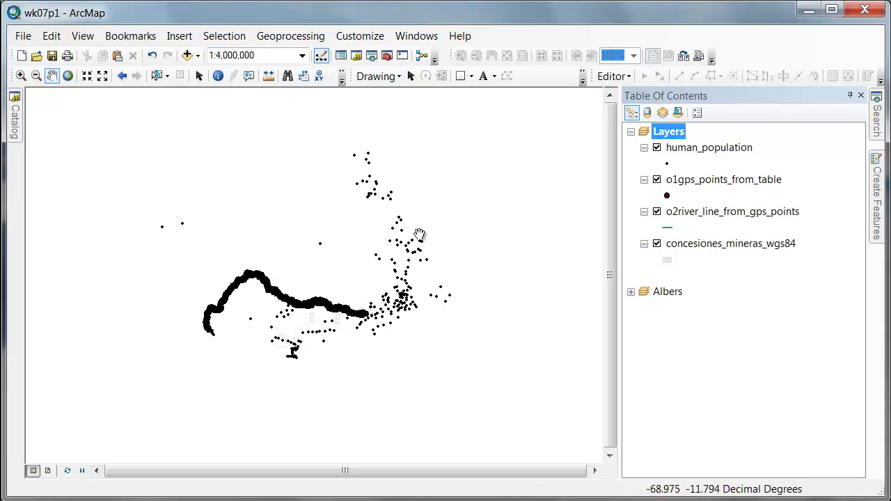
right_click(723, 149)
click(738, 486)
click(212, 78)
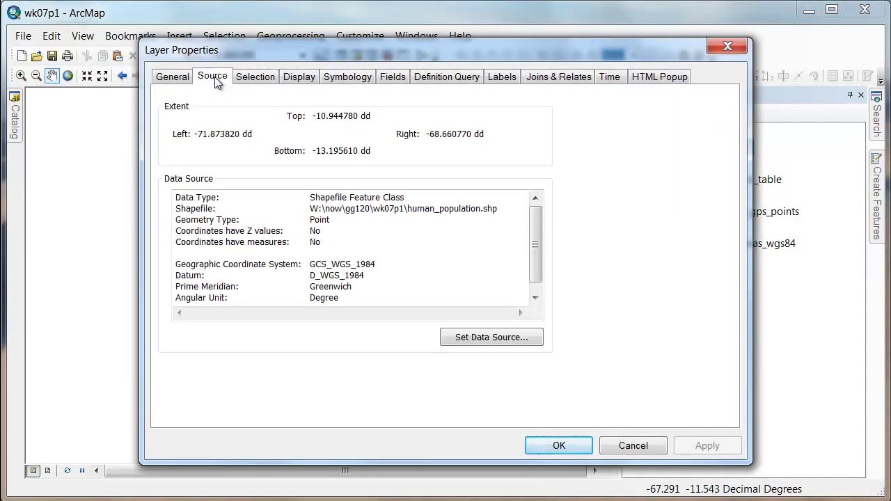
drag(537, 230, 537, 248)
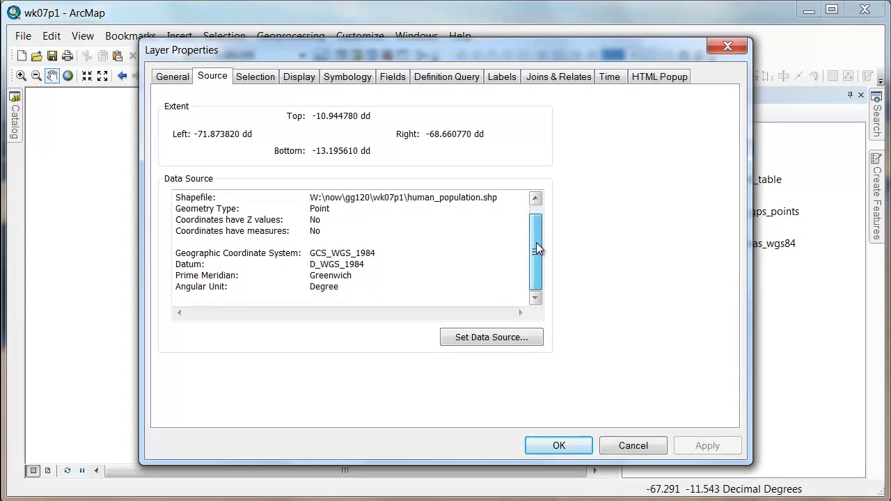
click(617, 445)
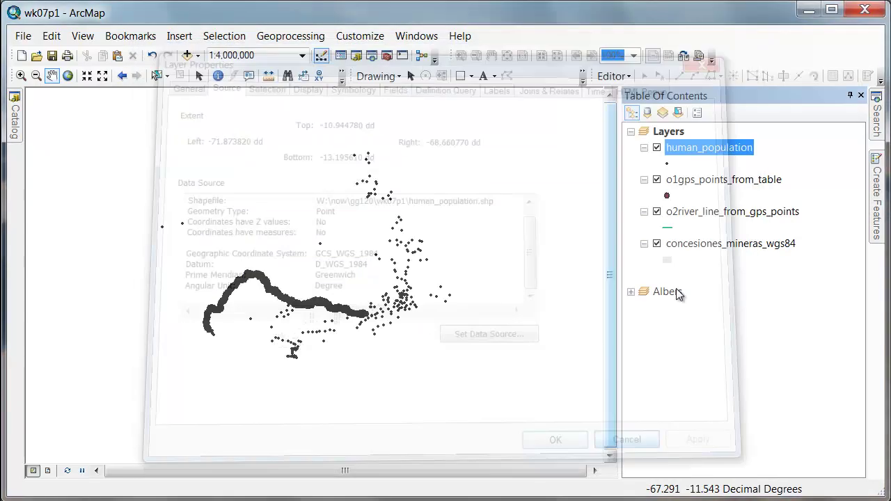
right_click(686, 183)
click(738, 500)
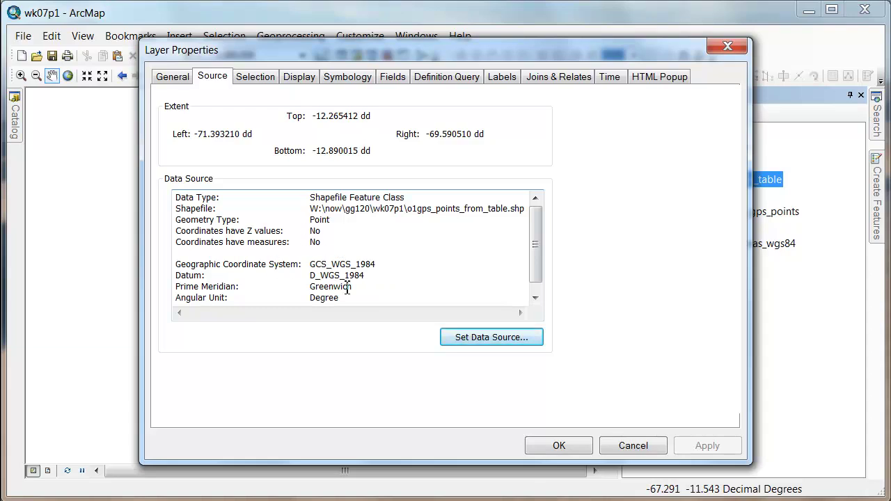
click(630, 446)
ctrl+click(708, 220)
right_click(707, 222)
click(737, 204)
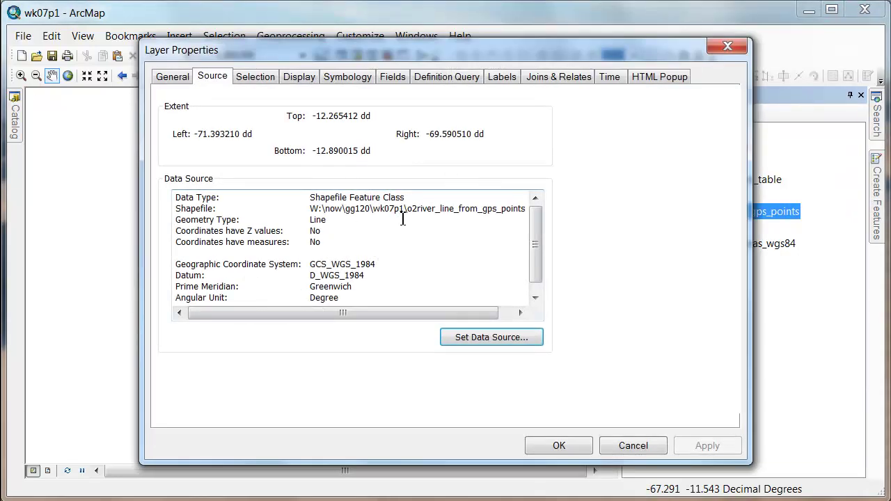
click(728, 46)
mouse_move(15, 119)
right_click(85, 199)
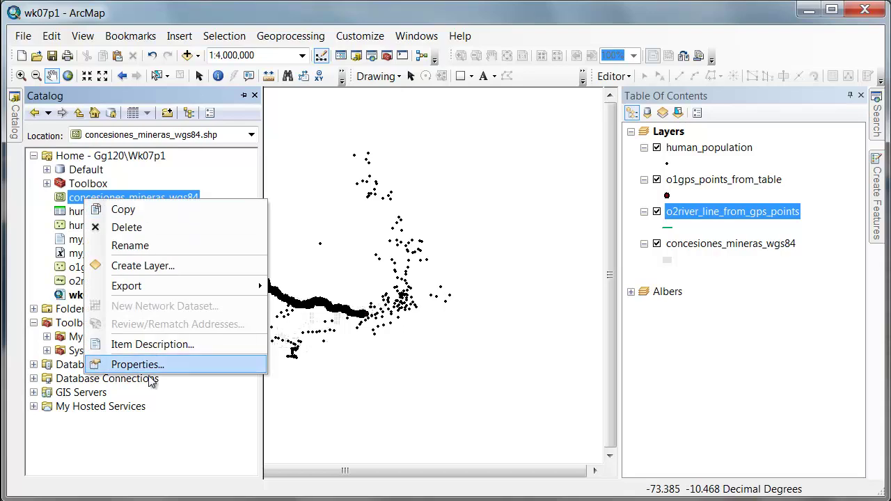
click(135, 364)
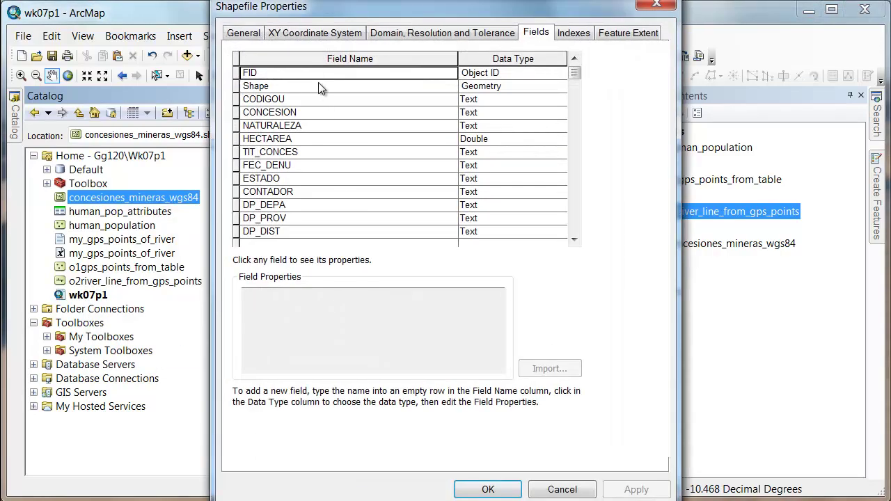
click(308, 36)
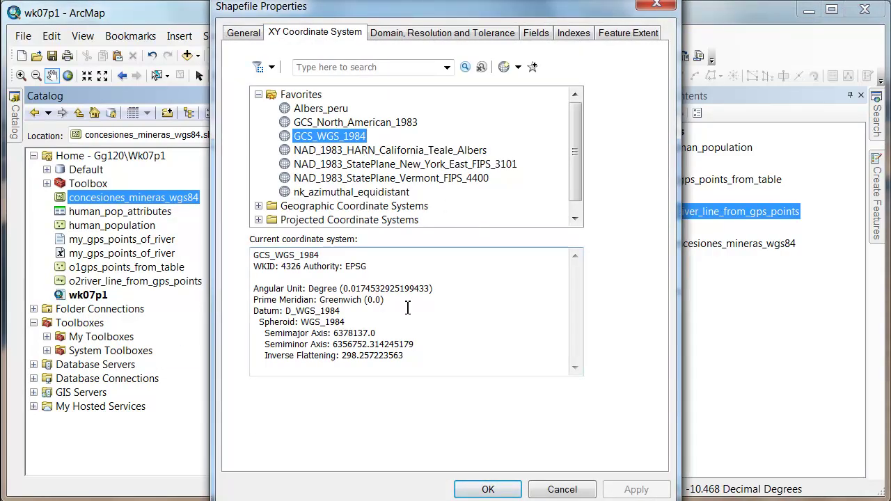
click(657, 6)
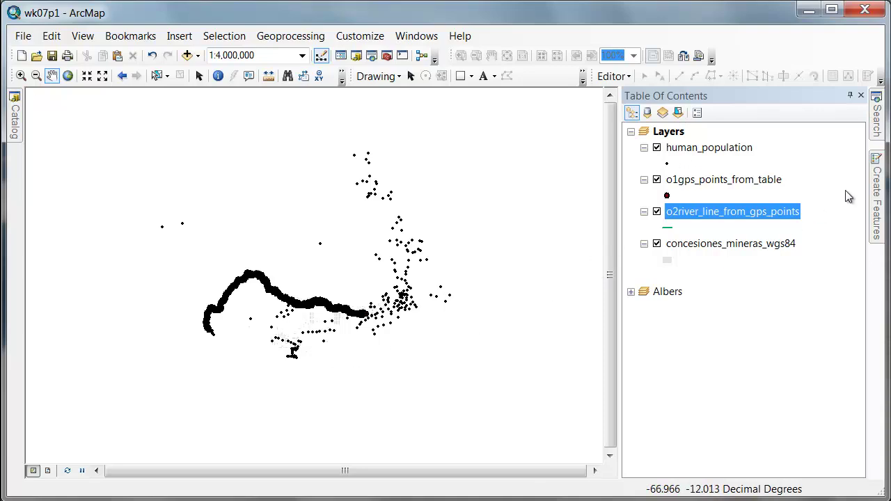
Browse System Toolboxes > Data Management Tools > Projections and Transformations > Feature in Catalog and launch Batch Project.
click(15, 120)
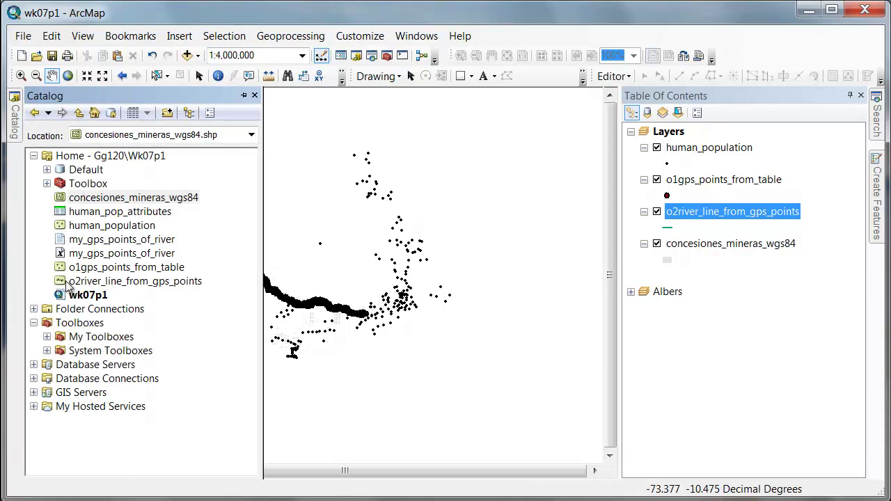
click(33, 156)
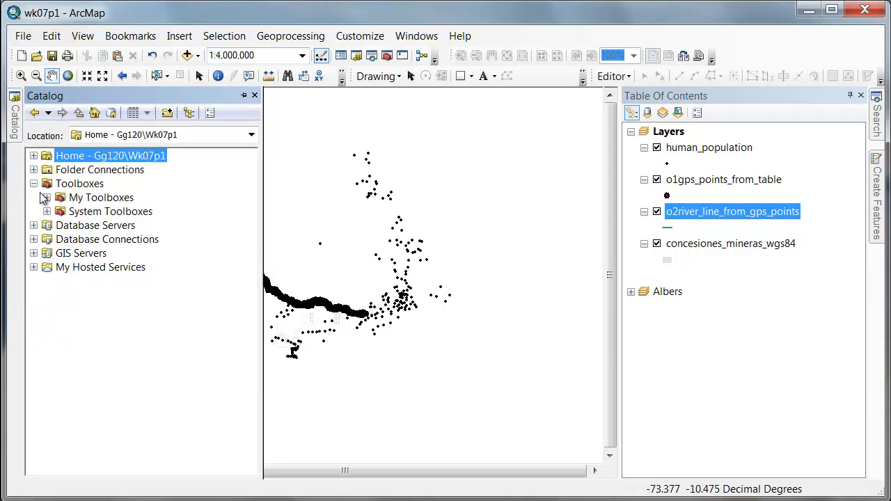
click(47, 212)
scroll(105, 282, down, 1)
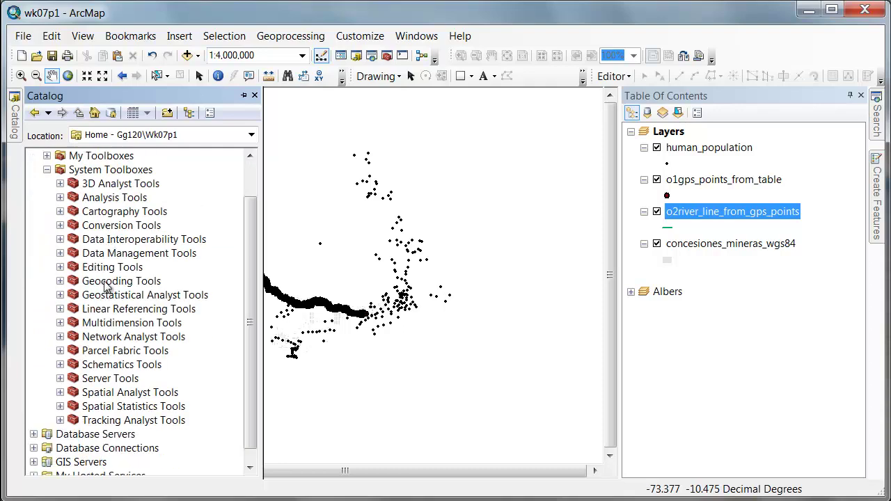
click(60, 254)
scroll(122, 359, down, 1)
scroll(122, 357, down, 1)
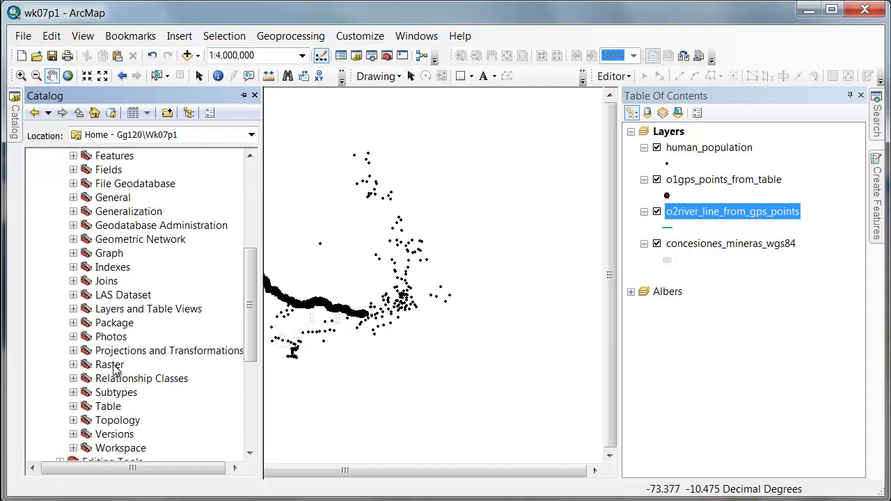
click(74, 351)
scroll(130, 349, down, 1)
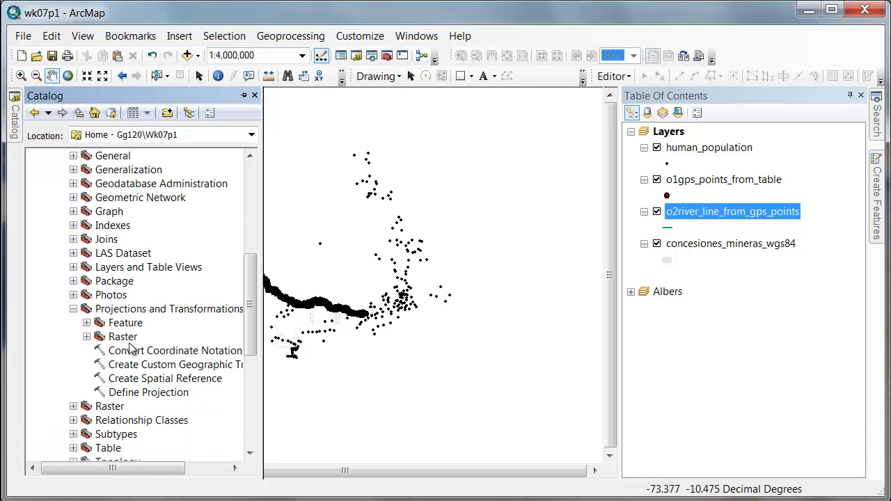
click(86, 324)
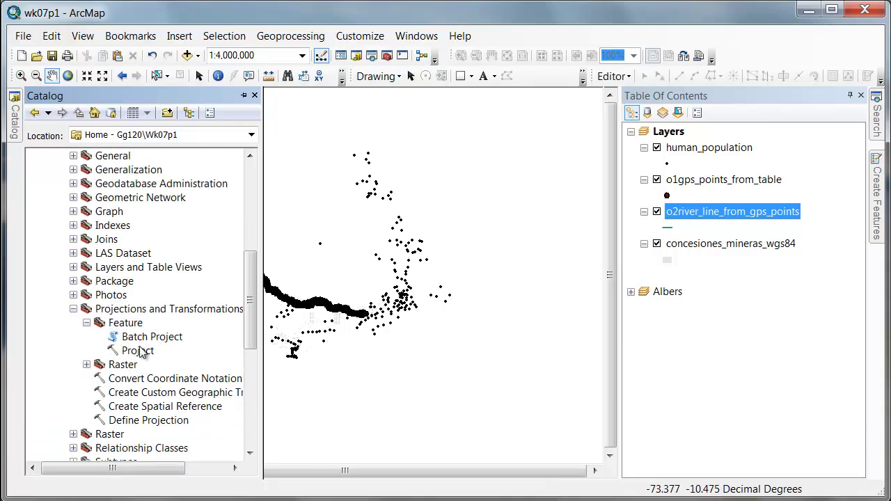
click(145, 354)
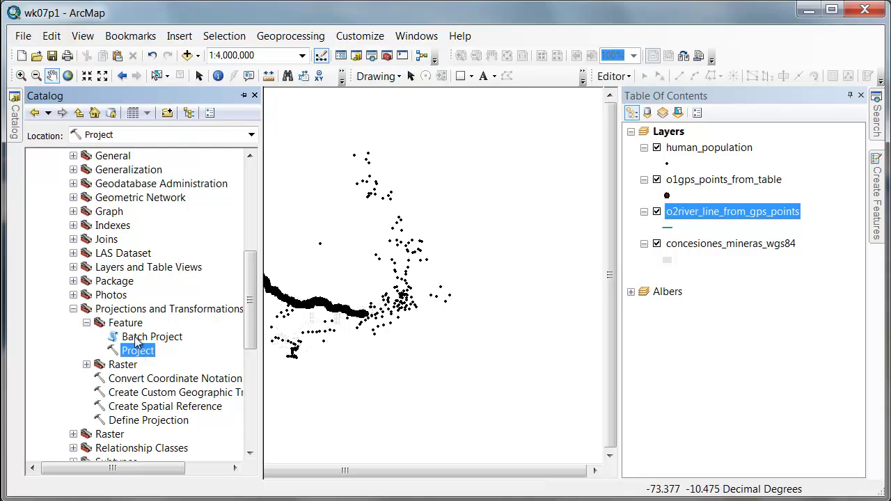
double_click(137, 338)
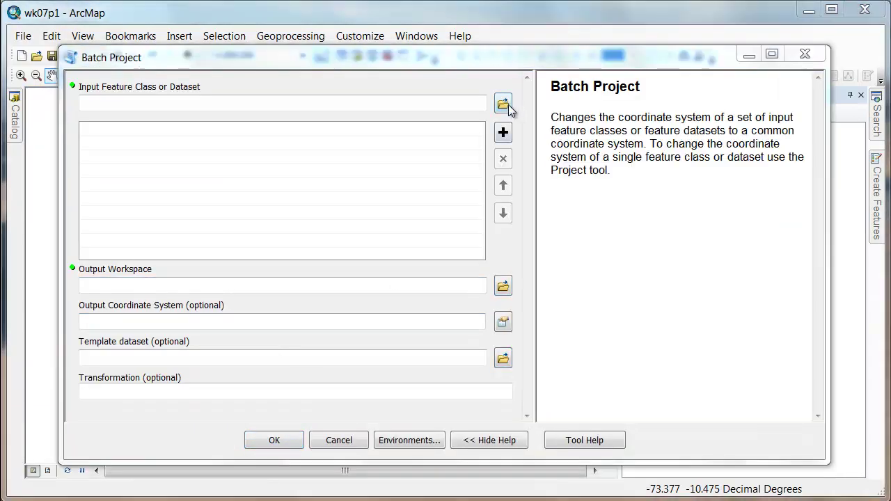
Add concesiones_mineras_wgs84.shp, human_population.shp and o2river_line_from_gps_points.shp from Home - Gg120\Wk07p1 as inputs.
click(503, 103)
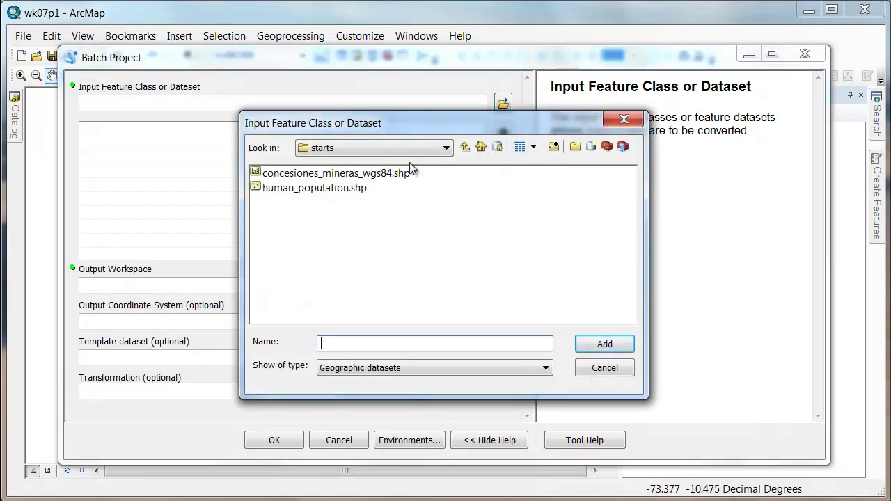
click(446, 149)
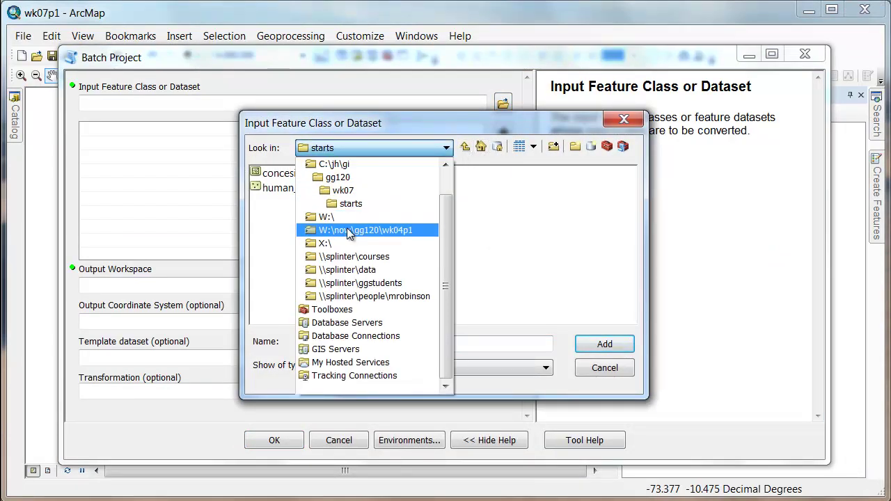
scroll(347, 233, up, 1)
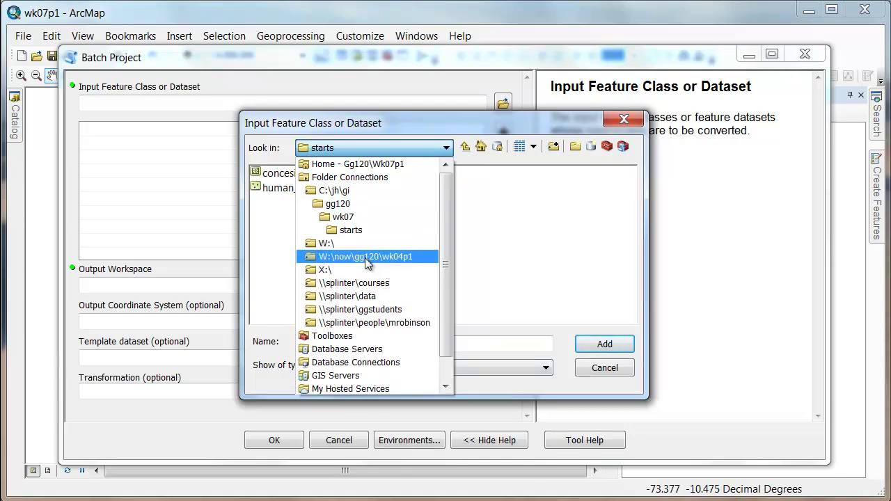
click(342, 164)
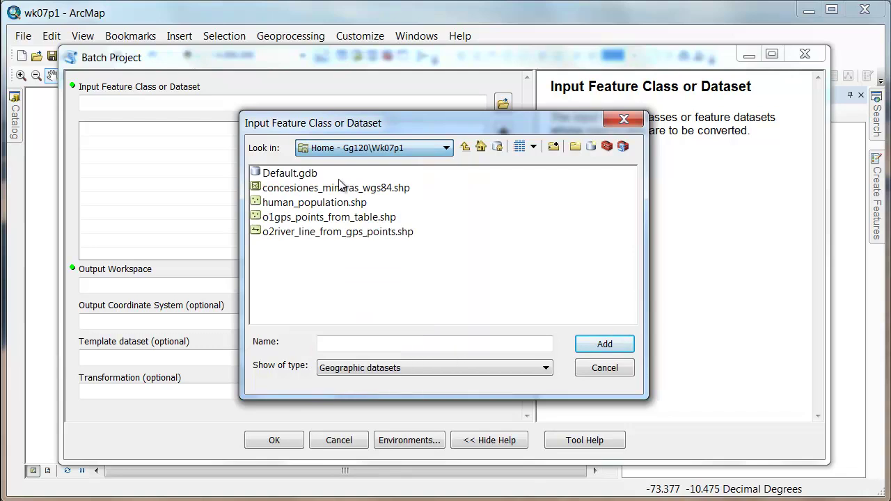
click(296, 189)
click(595, 346)
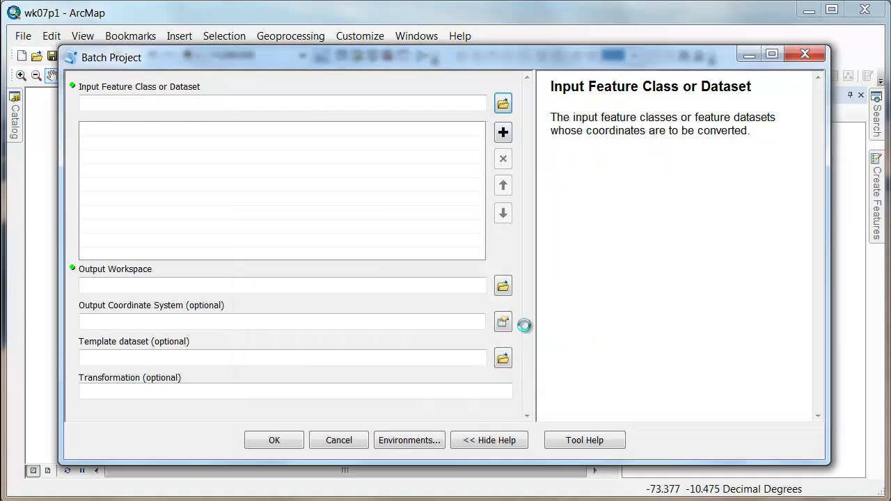
click(503, 103)
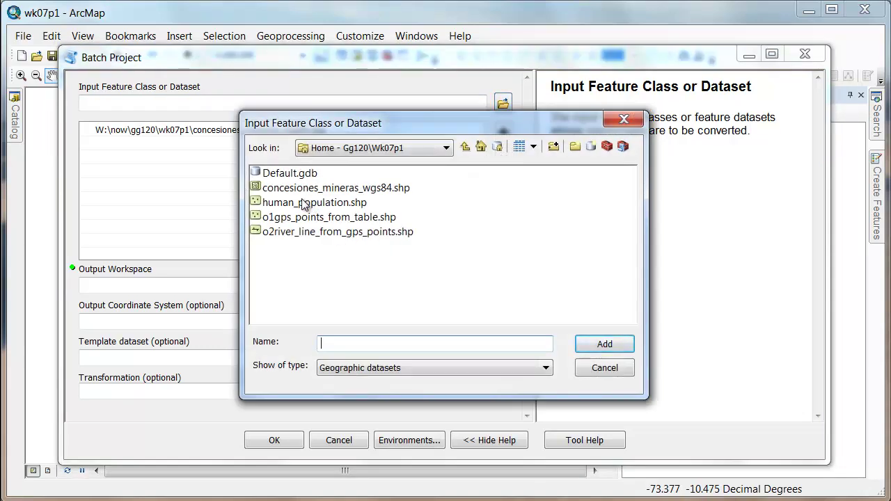
click(303, 202)
click(603, 344)
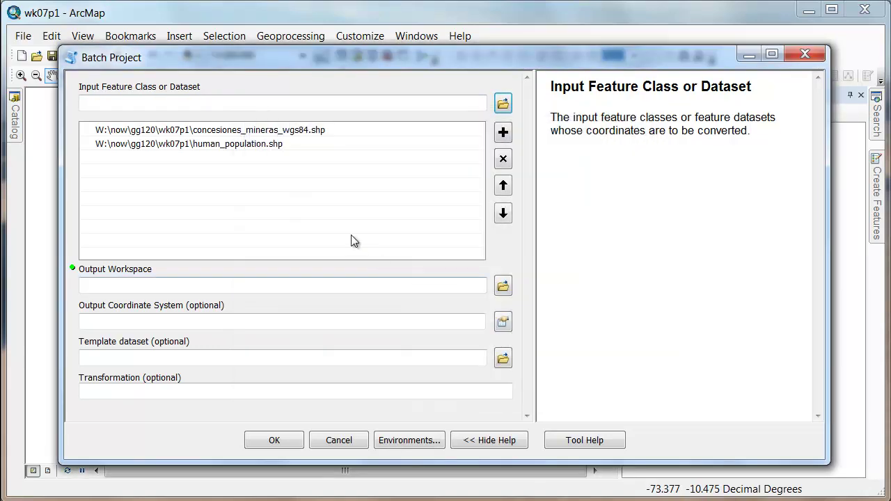
click(503, 103)
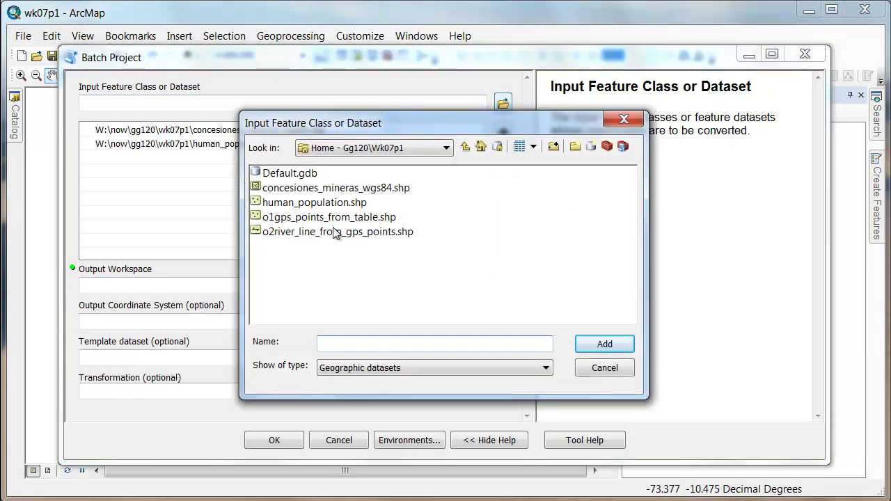
click(318, 233)
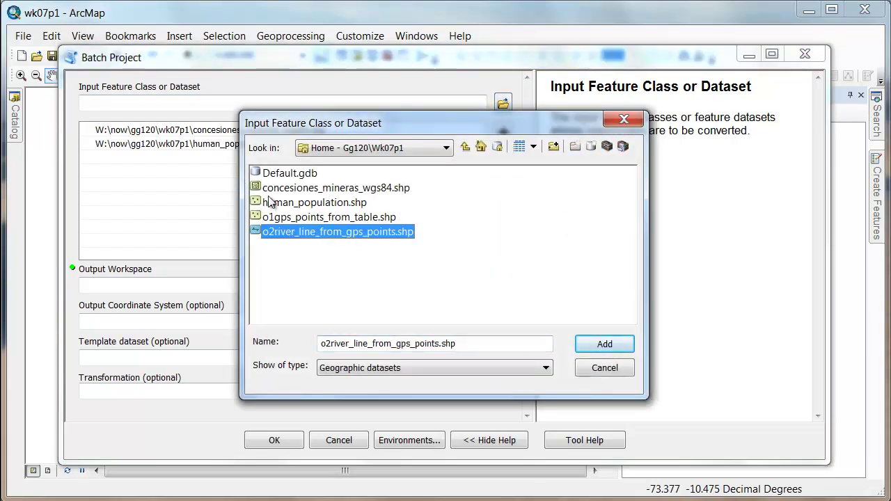
click(603, 344)
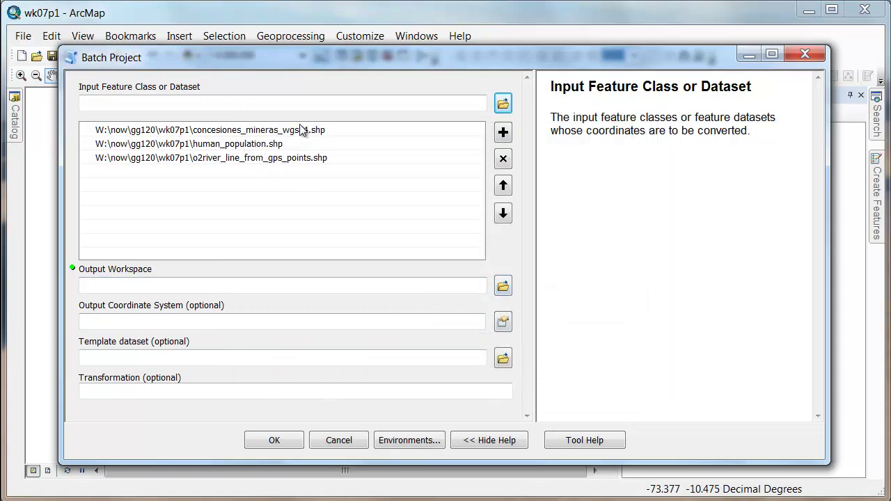
Choose the Home - Gg120\Wk07p1 folder (W:\now\gg120\wk07p1) as Batch Project's output workspace.
click(503, 286)
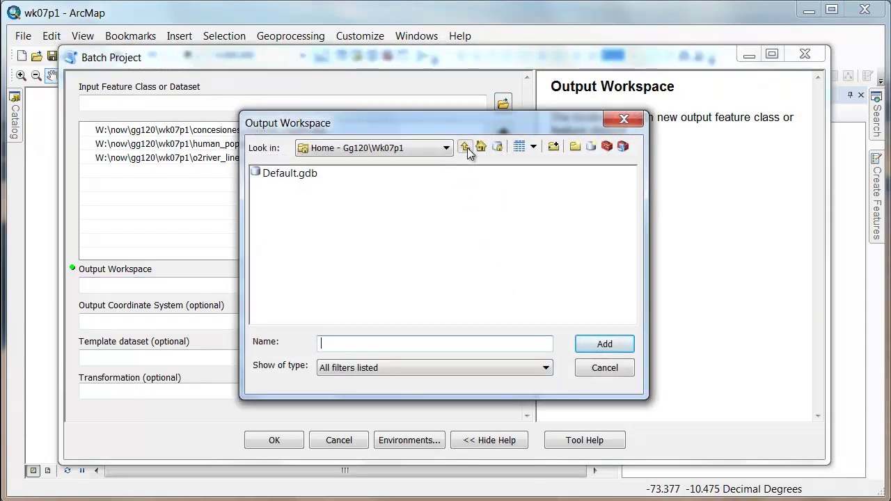
click(466, 147)
double_click(304, 175)
click(465, 147)
click(605, 344)
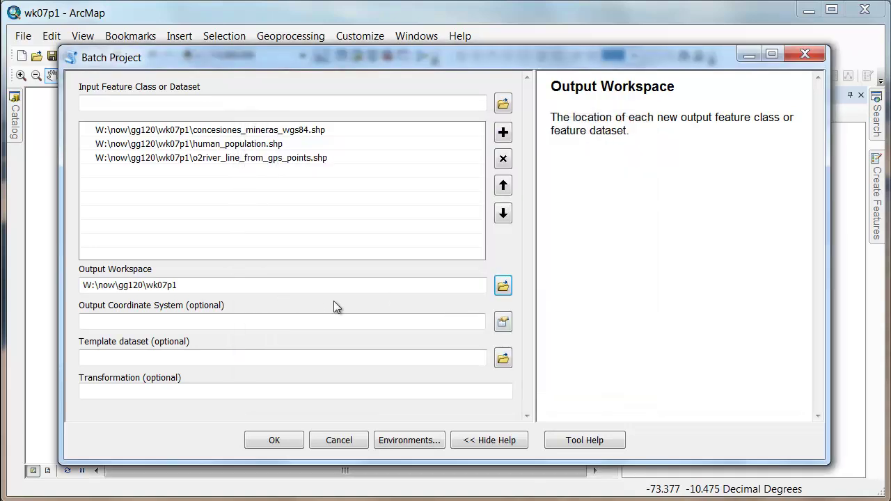
Start a new projected coordinate system named albers_for_Madre based on the Albers projection.
click(504, 322)
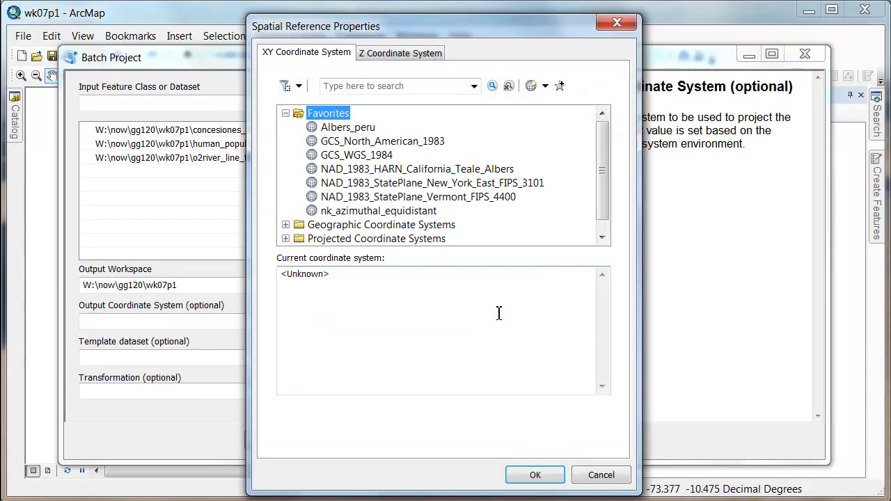
click(544, 86)
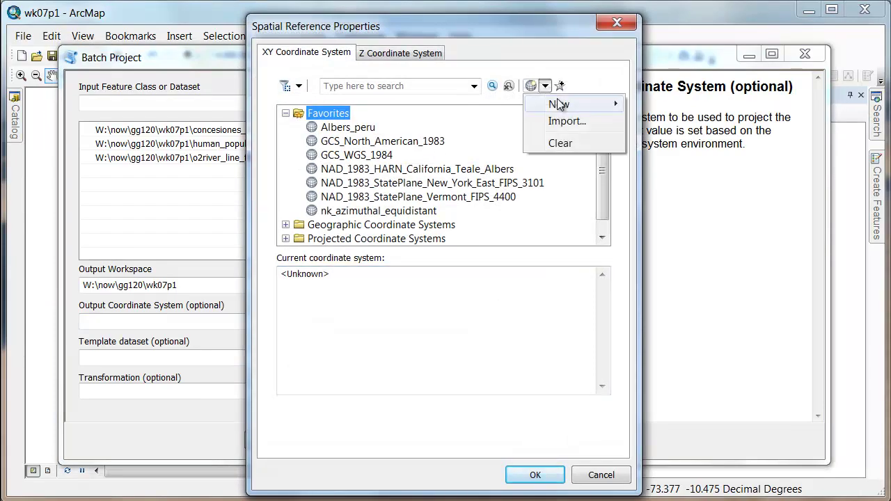
mouse_move(559, 104)
click(674, 124)
text(albers_for_madre)
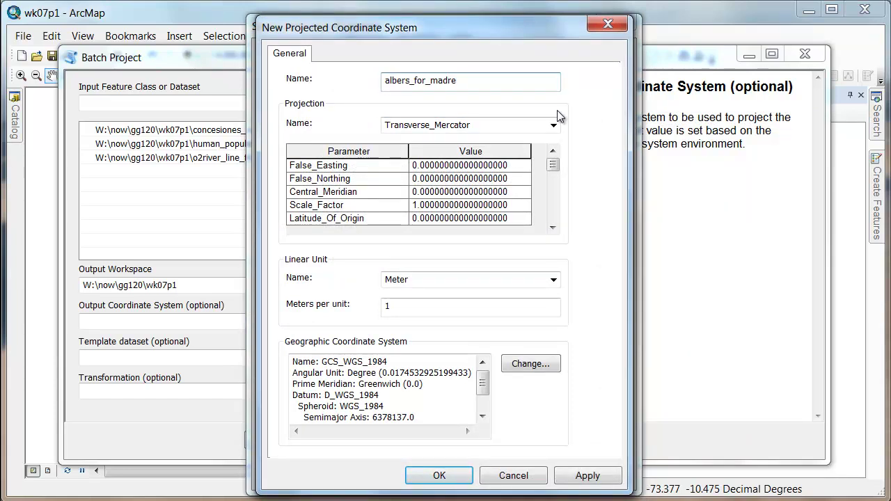
click(554, 124)
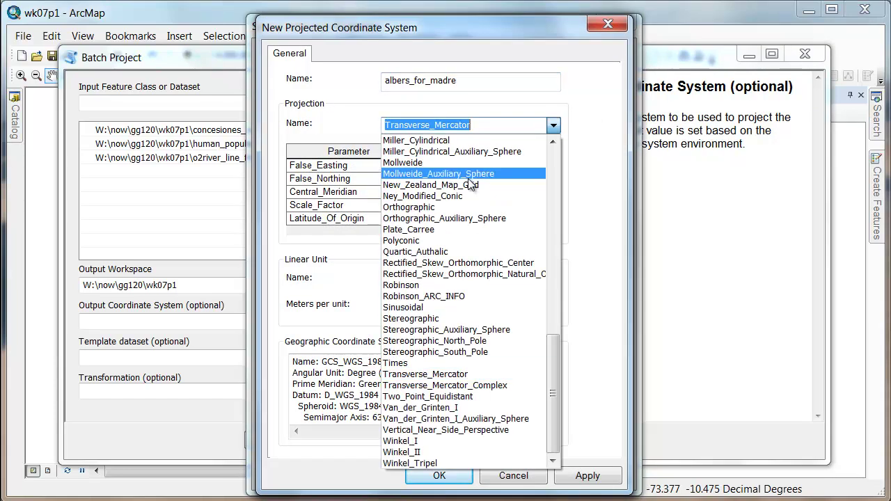
drag(558, 359, 571, 161)
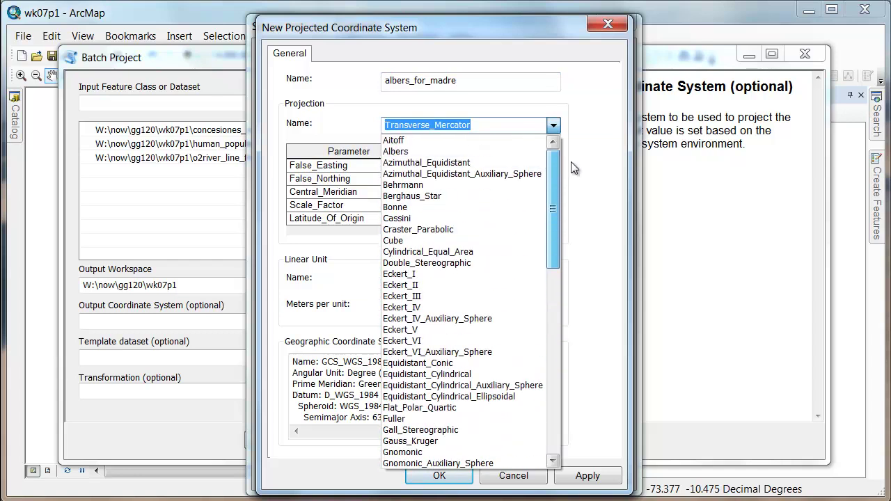
click(424, 154)
Set the central meridian to -70.5 and the standard parallels to -10 and -15.
click(519, 205)
drag(518, 193, 386, 197)
text(-70.5)
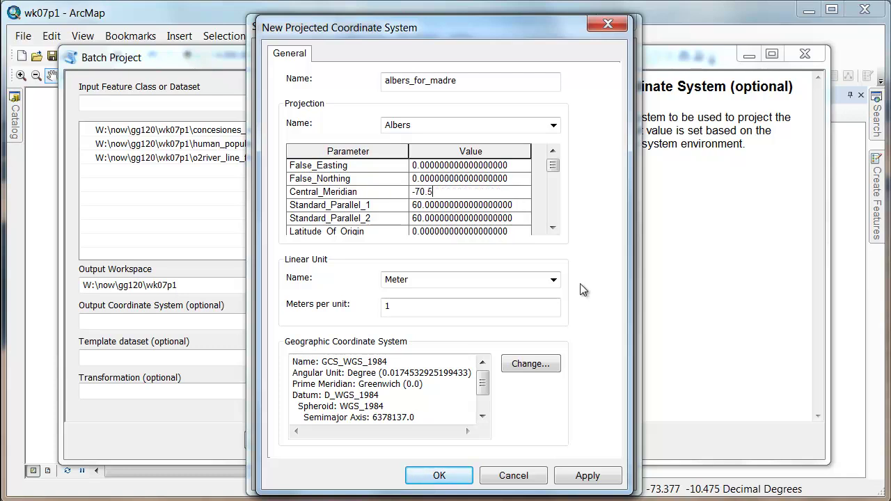
click(527, 206)
drag(453, 212, 412, 207)
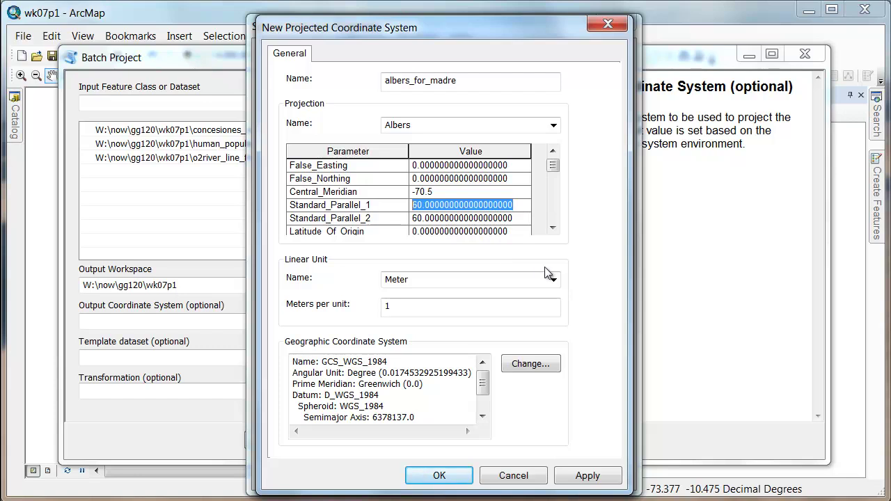
text(-10)
click(457, 218)
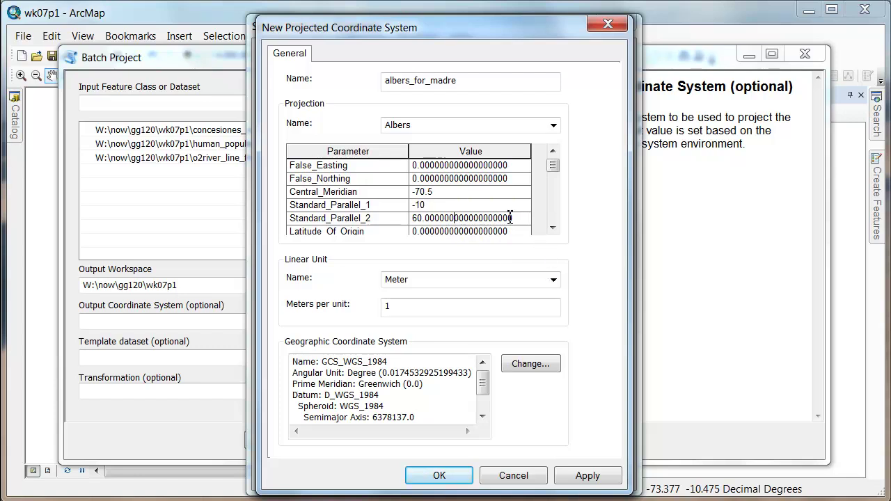
drag(521, 221, 403, 218)
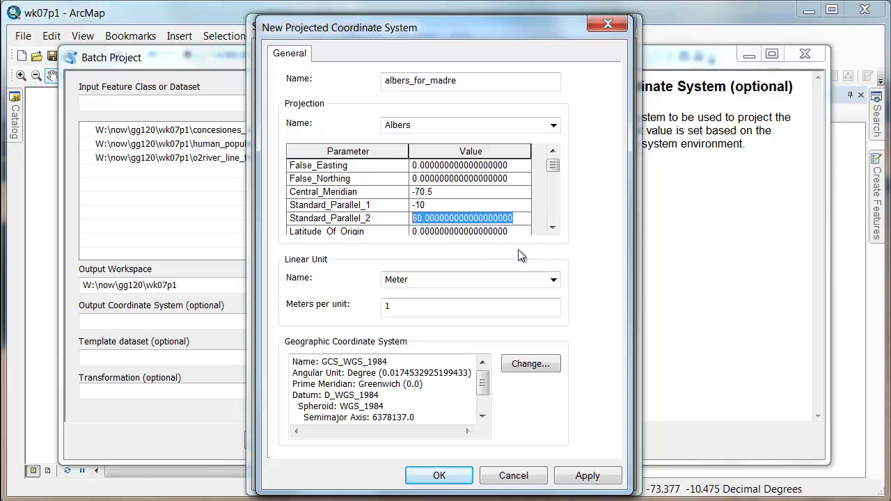
text(-15)
Set latitude of origin to -12.5 and accept albers_for_Madre as the output coordinate system.
click(504, 231)
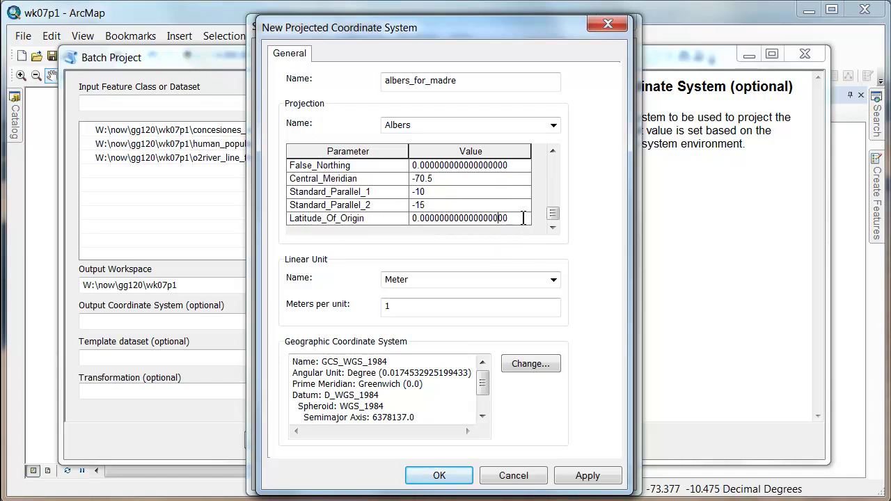
drag(523, 218, 375, 226)
text(-12.5)
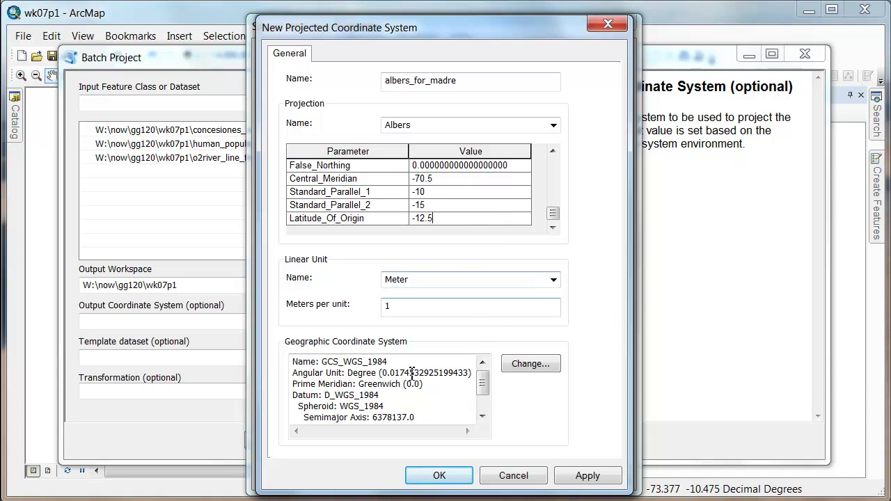
click(581, 476)
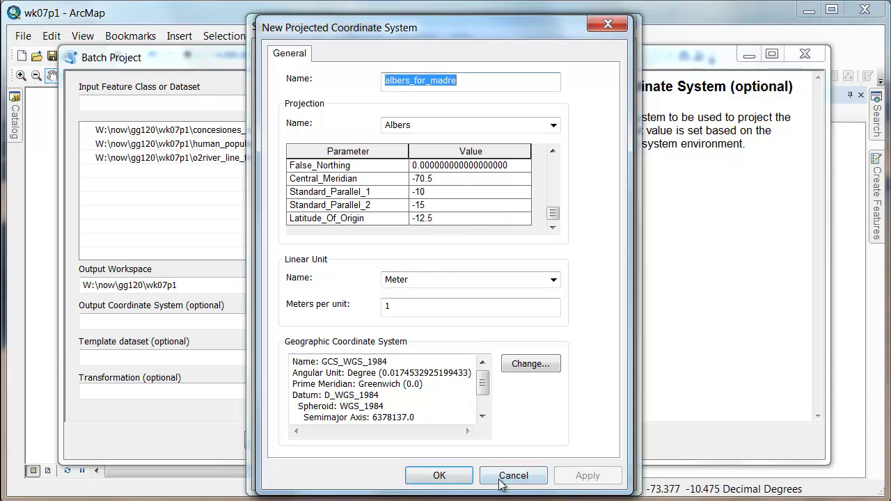
click(463, 477)
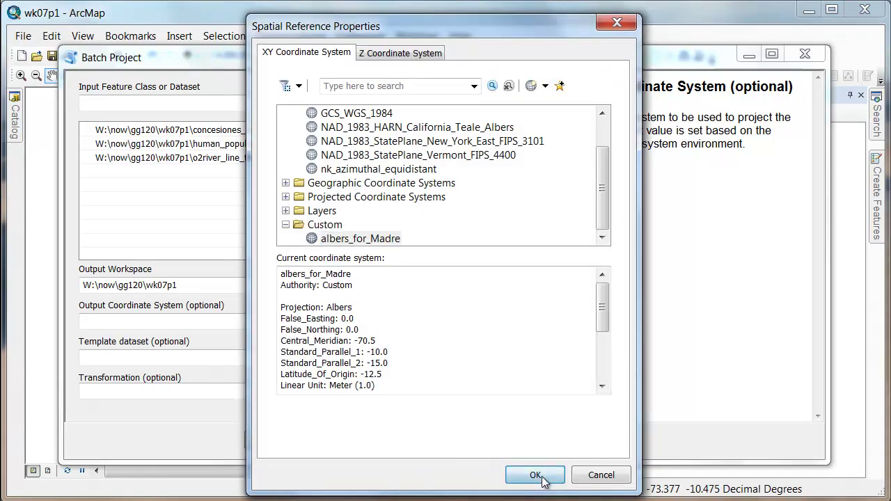
click(535, 475)
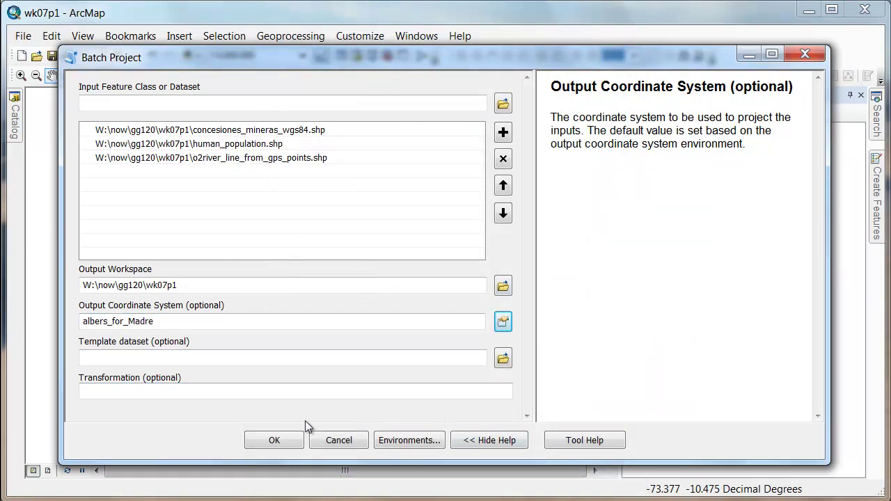
Run Batch Project on the three layers, close the completion report, and scroll the Catalog to the top.
click(277, 440)
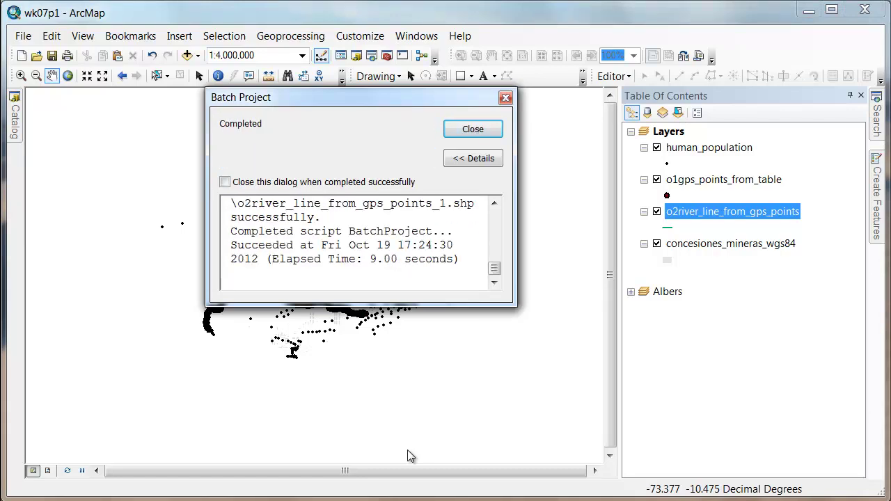
click(478, 129)
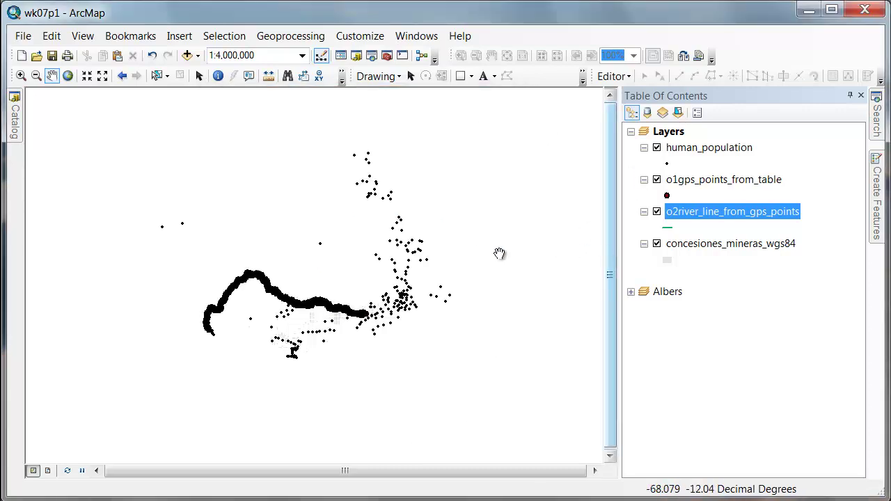
mouse_move(19, 132)
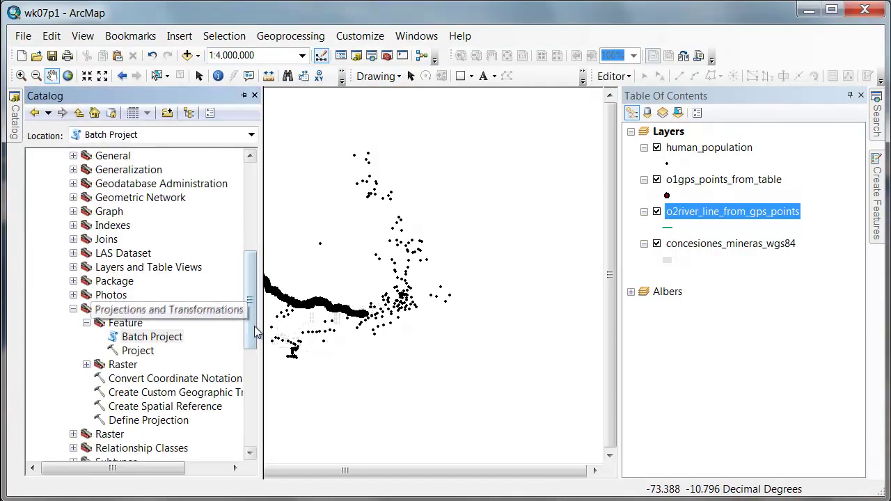
drag(251, 324, 255, 192)
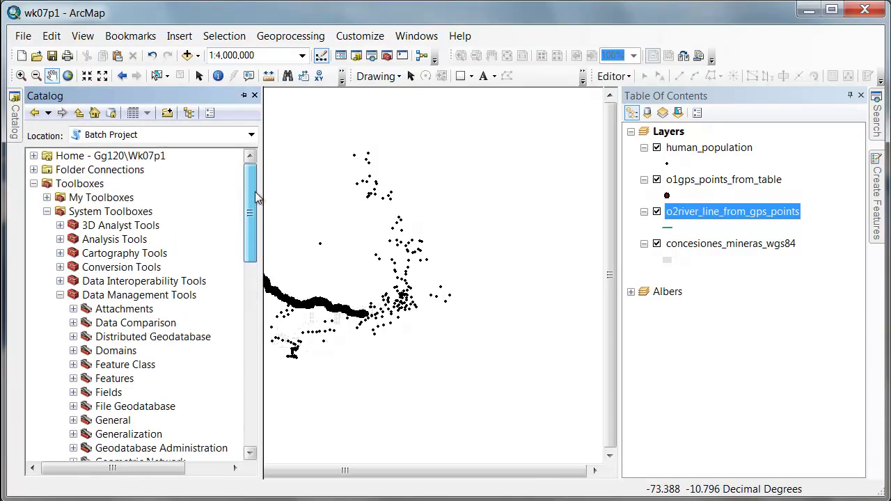
Expand Home - Gg120\Wk07p1 in Catalog to reveal the new _1 projected shapefiles.
click(33, 156)
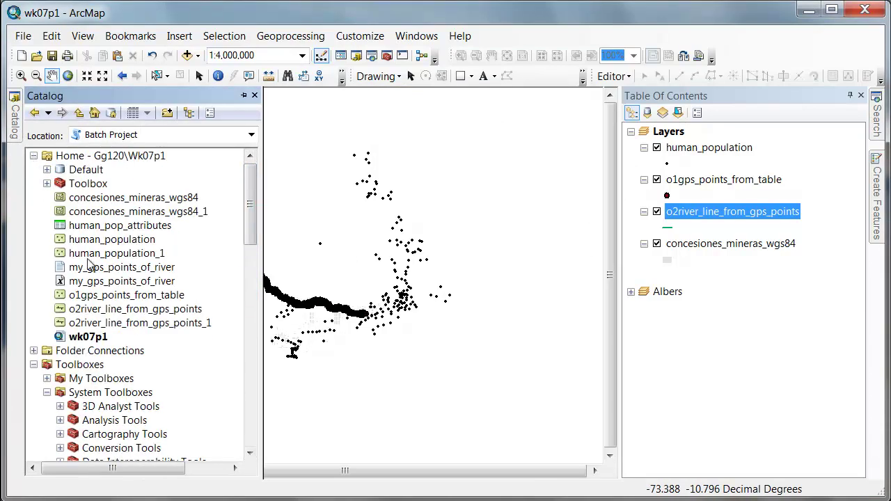
click(94, 213)
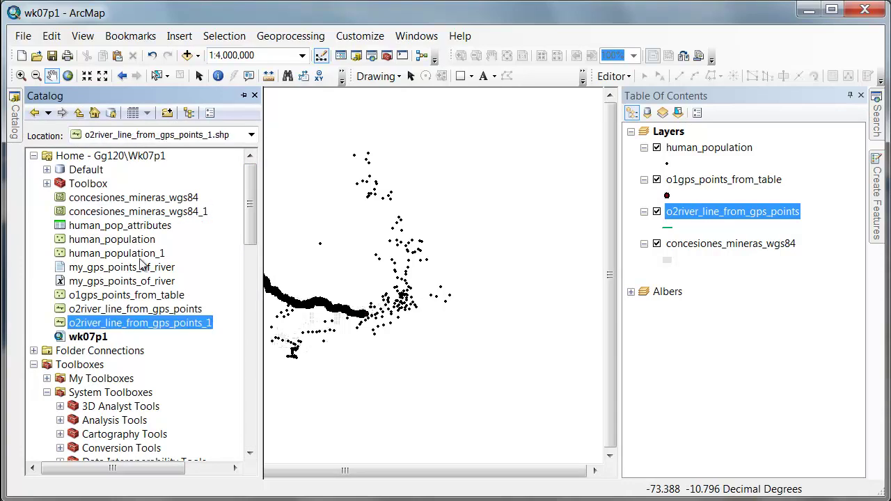
click(121, 253)
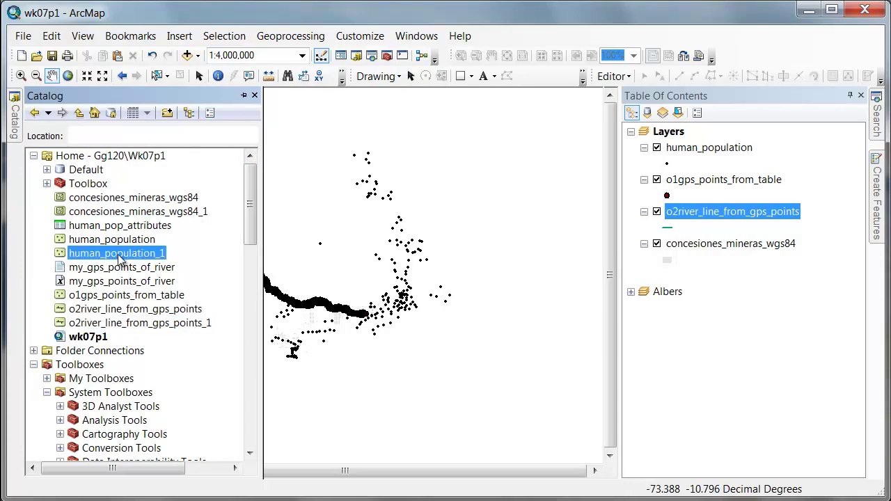
right_click(122, 200)
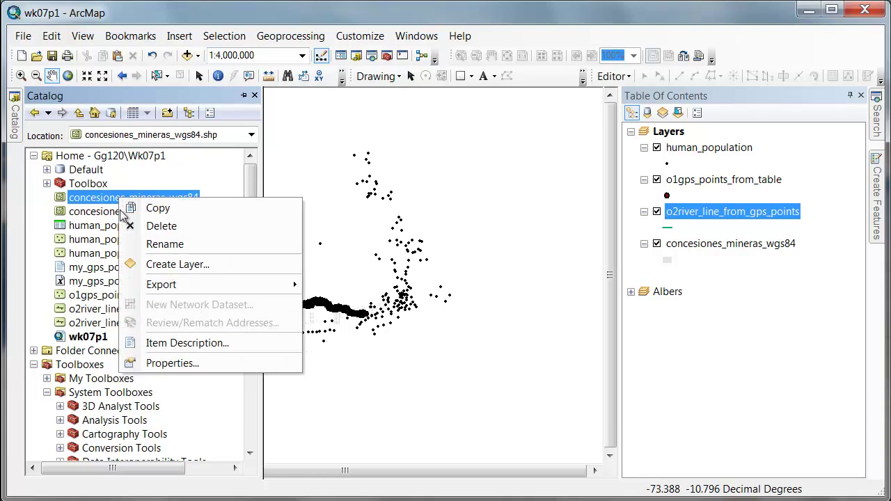
click(226, 98)
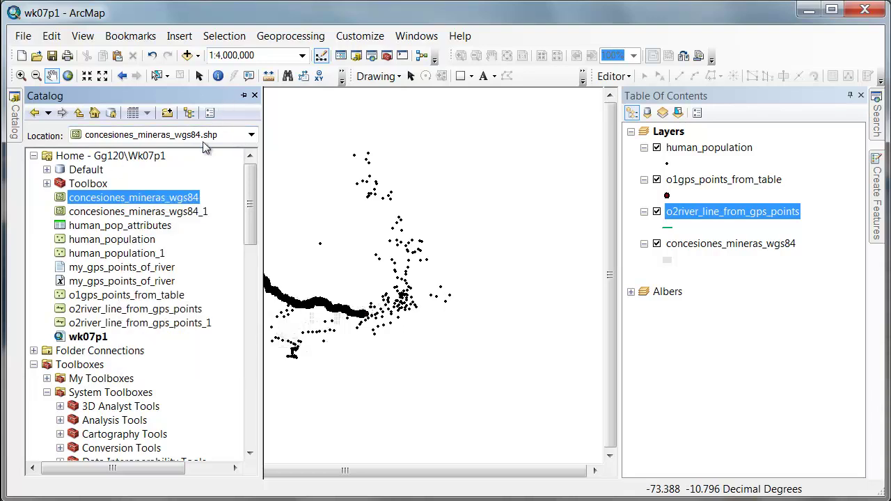
Inspect concesiones_mineras_wgs84_1's General properties, then close the dialog without changes.
click(168, 212)
right_click(169, 212)
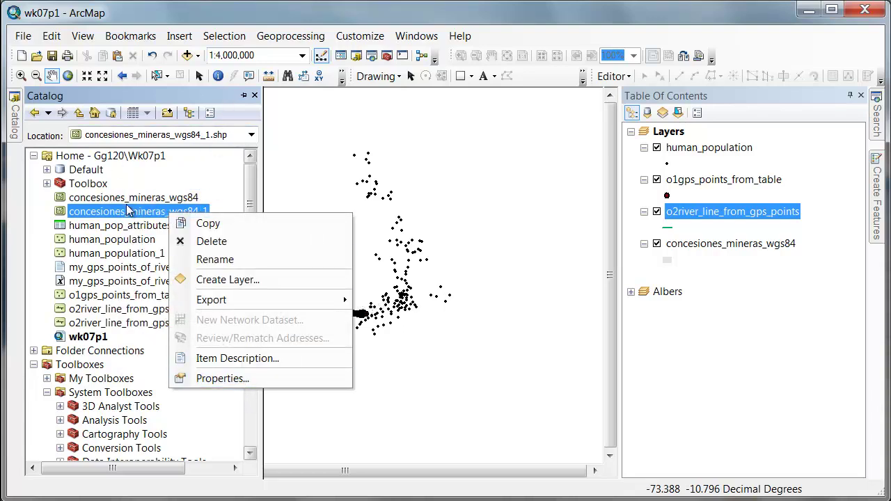
click(236, 379)
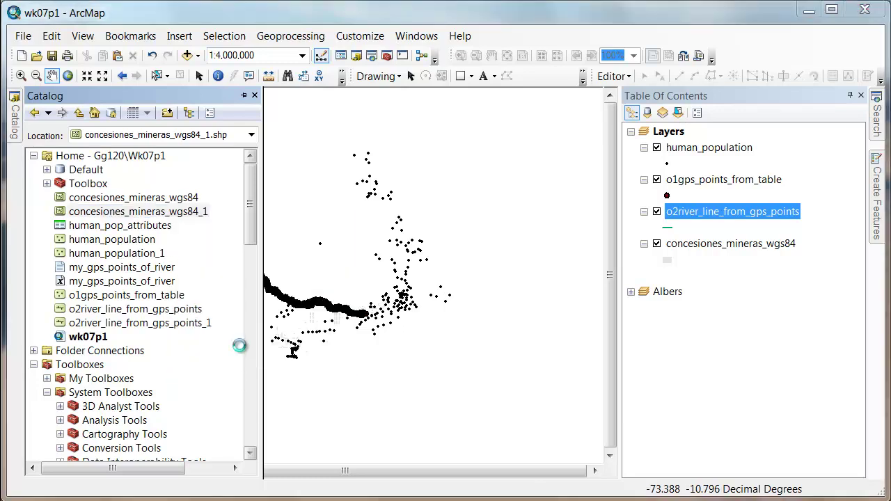
click(243, 33)
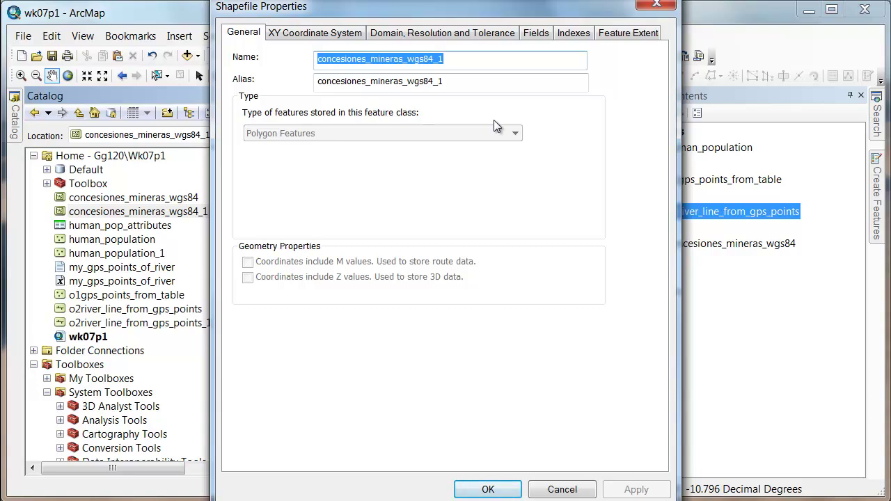
click(454, 61)
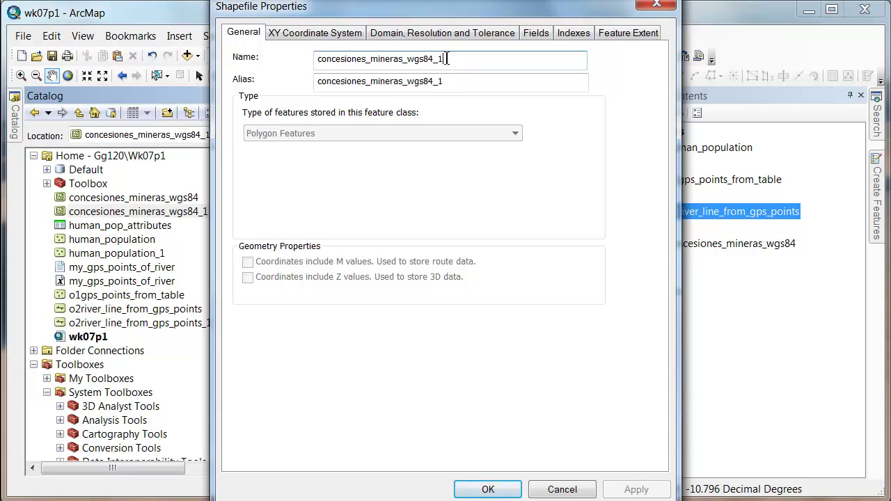
drag(443, 62, 433, 61)
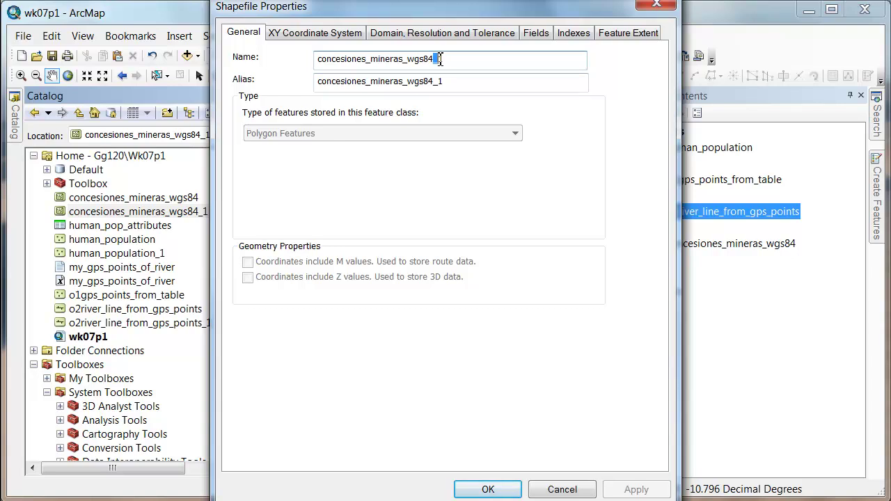
click(662, 4)
Rename concesiones_mineras_wgs84_1 to concesiones_mineras_albers.
right_click(110, 212)
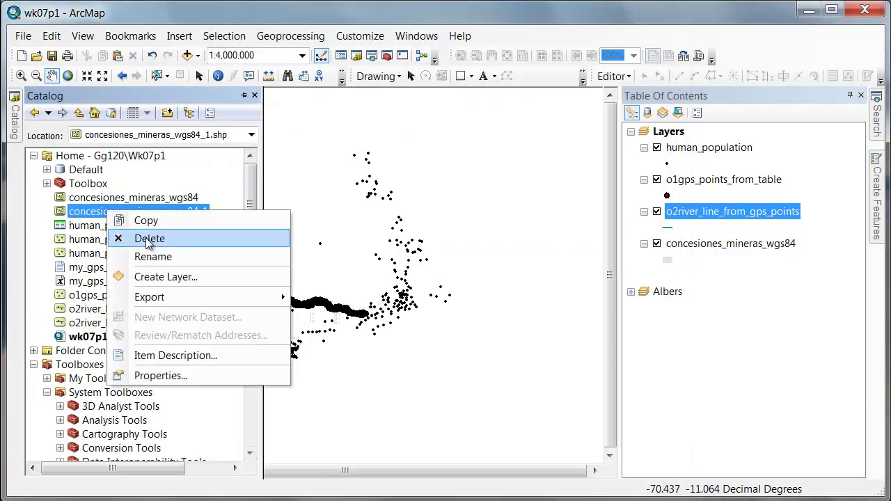
click(170, 258)
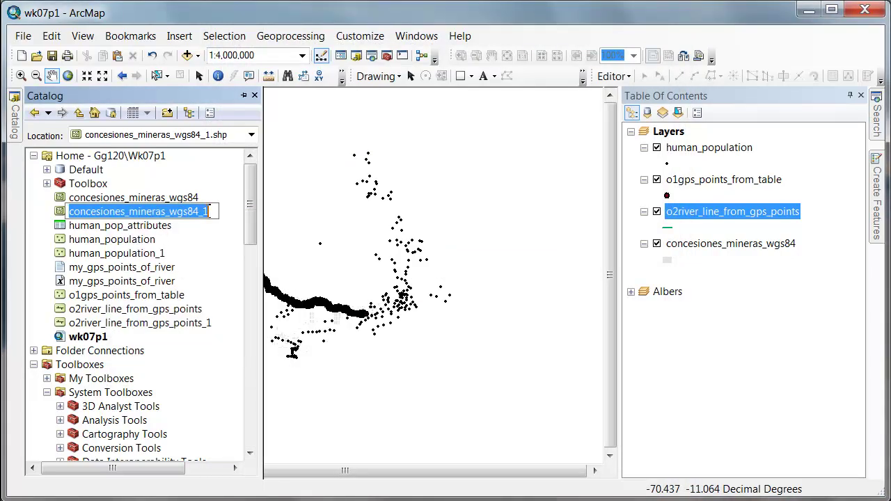
click(217, 213)
key(shift+Left)
key(shift+Left)
key(shift+Left)
key(shift+Left)
key(shift+Left)
key(shift+Left)
key(shift+Left)
text(albers)
key(Return)
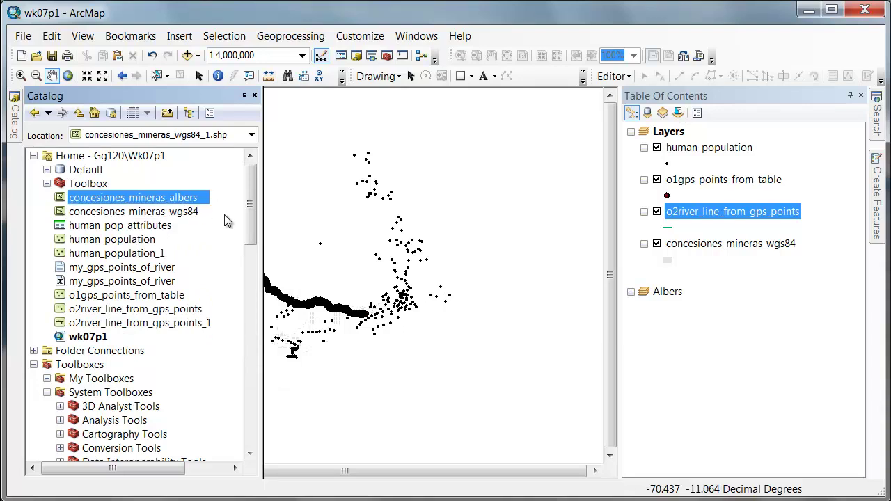
Rename human_population_1 and o2river_line_from_gps_points_1 to human_population_albers and o2river_line_from_gps_points_albers.
right_click(157, 254)
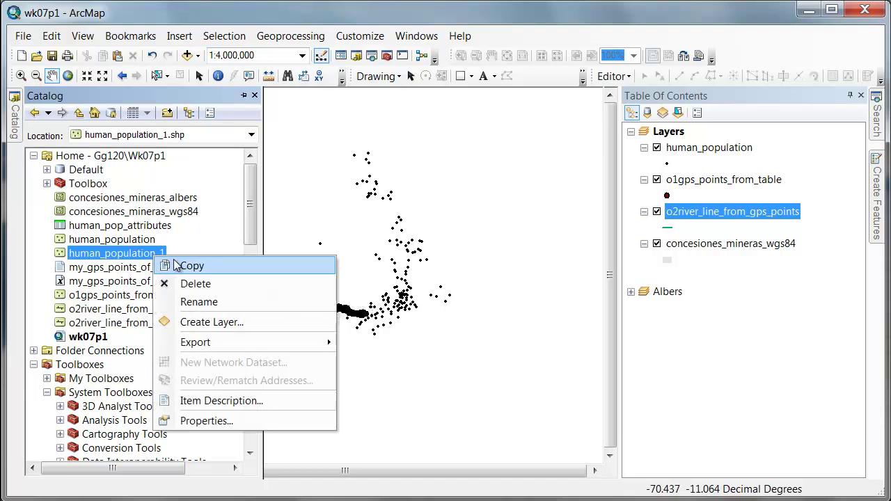
click(196, 302)
click(167, 253)
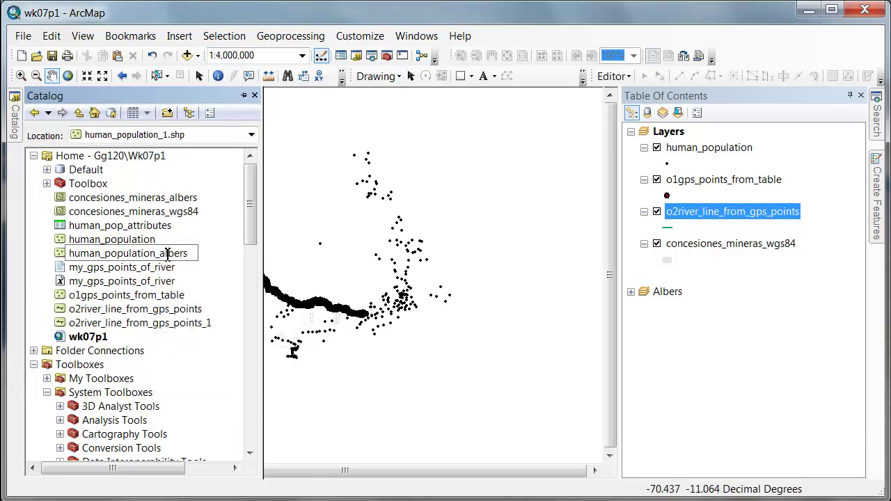
key(Return)
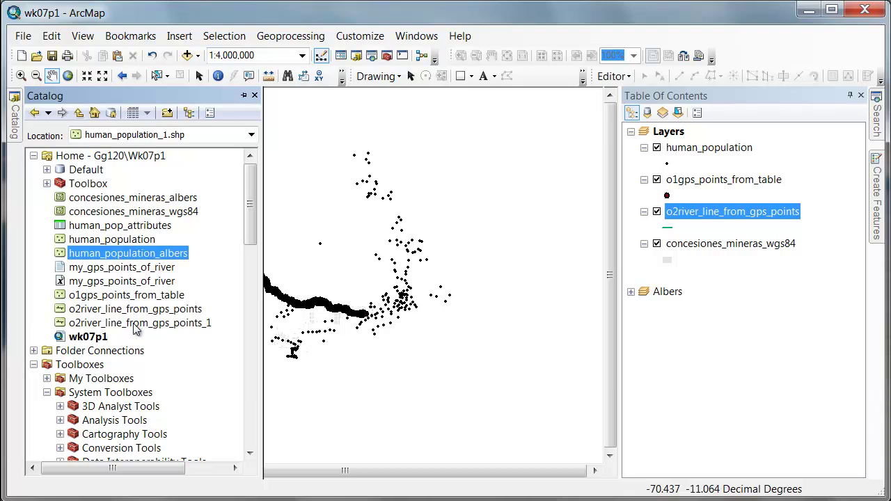
right_click(135, 324)
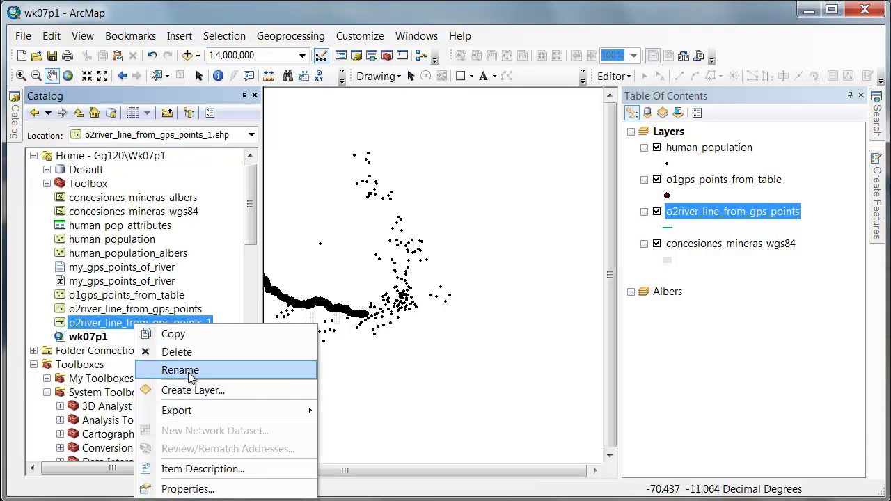
click(180, 370)
click(218, 323)
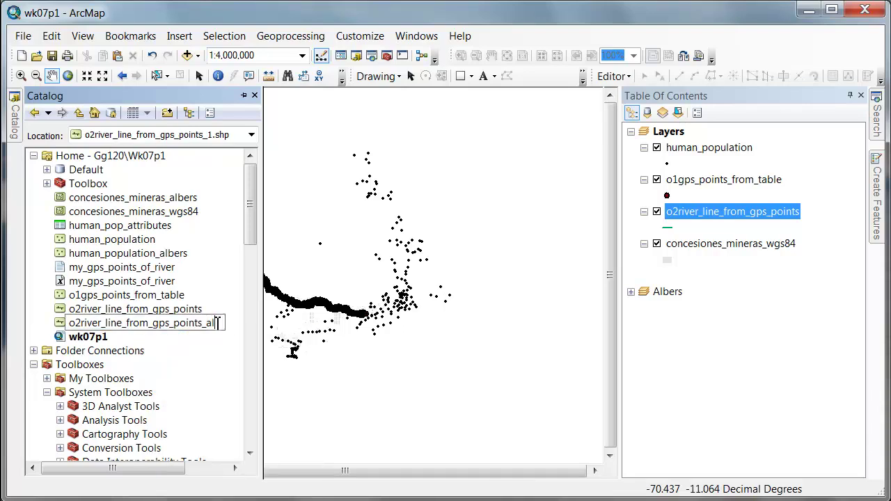
key(Return)
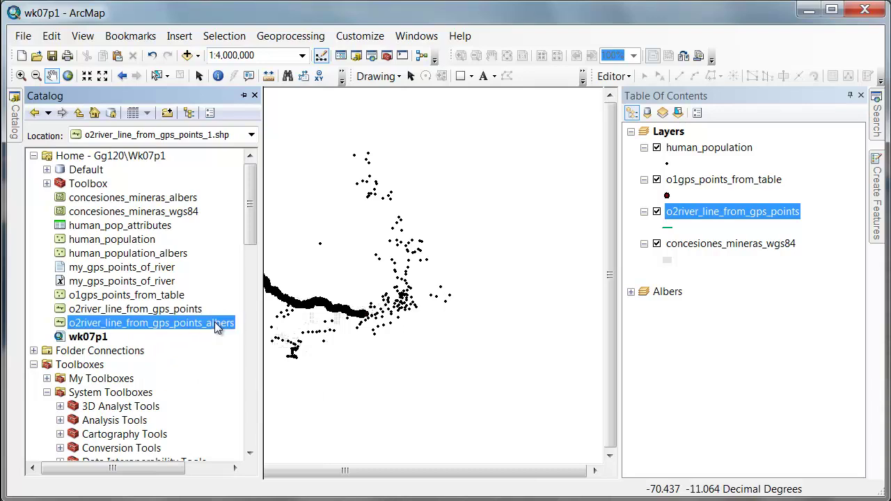
Insert a new data frame and drag the river, population and concession _albers shapefiles into it.
click(632, 132)
click(179, 35)
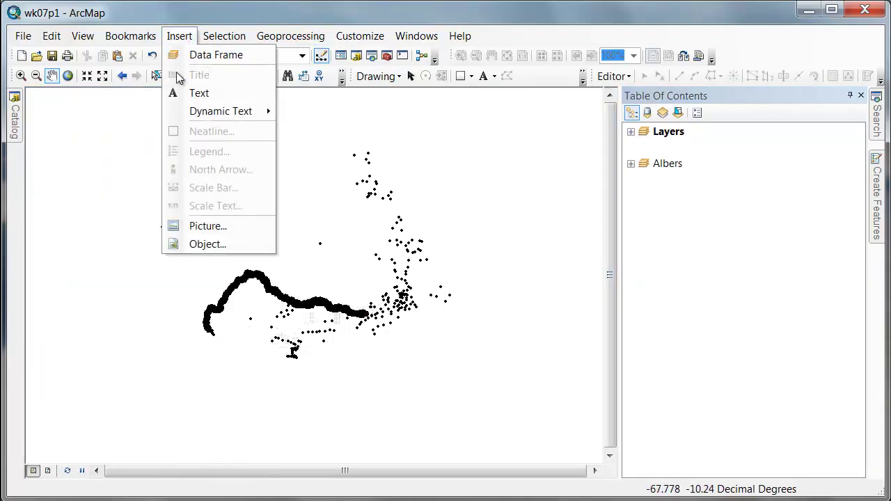
click(181, 59)
mouse_move(12, 140)
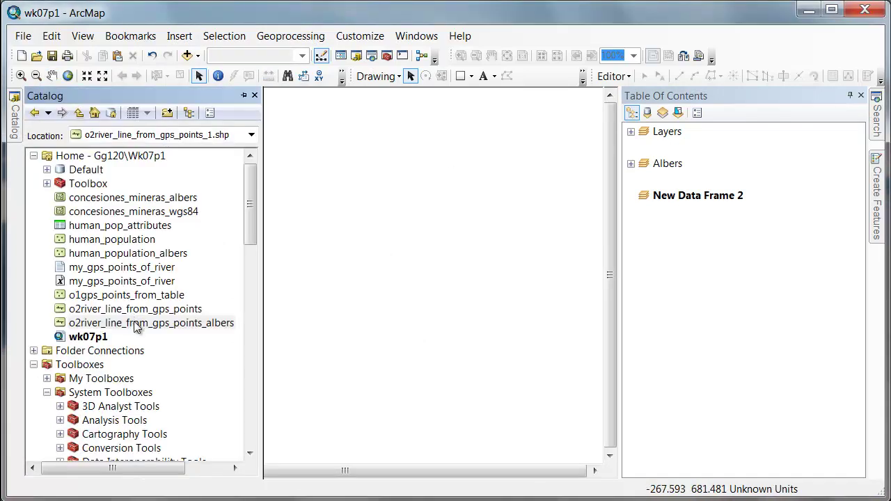
drag(135, 324, 325, 325)
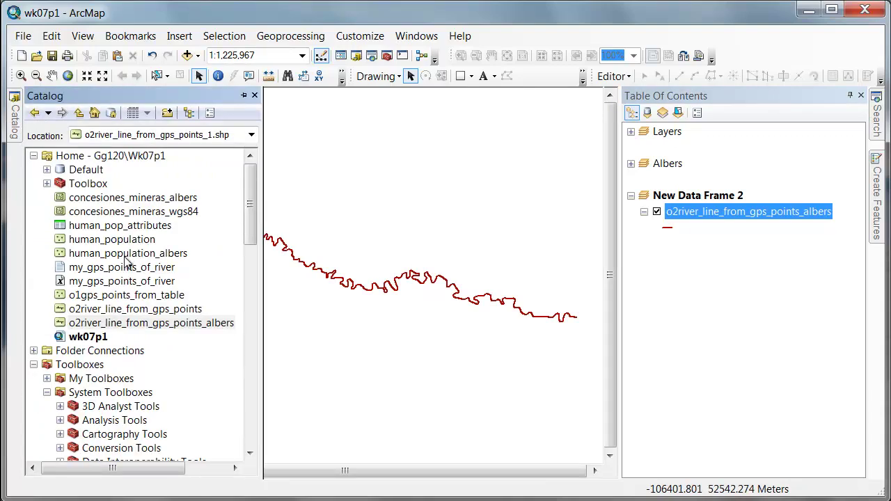
drag(127, 259, 309, 273)
mouse_move(16, 129)
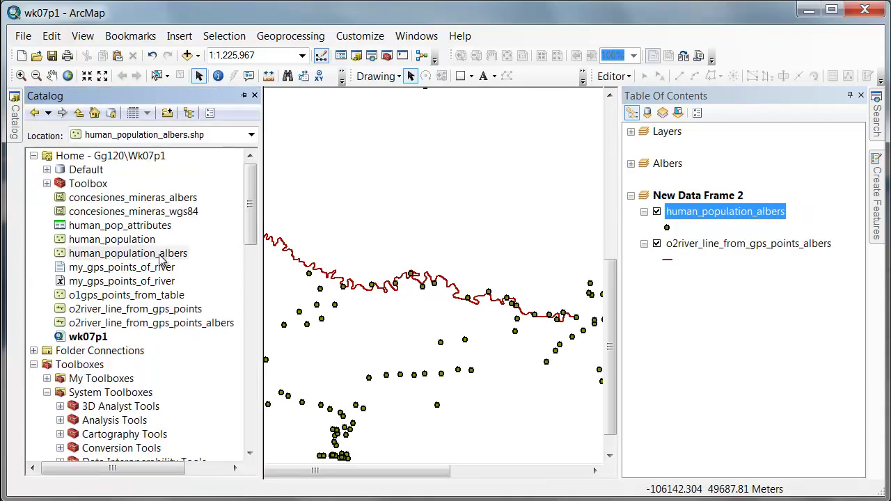
drag(133, 200, 390, 239)
Check New Data Frame 2's coordinate system in its properties, then cancel.
right_click(701, 199)
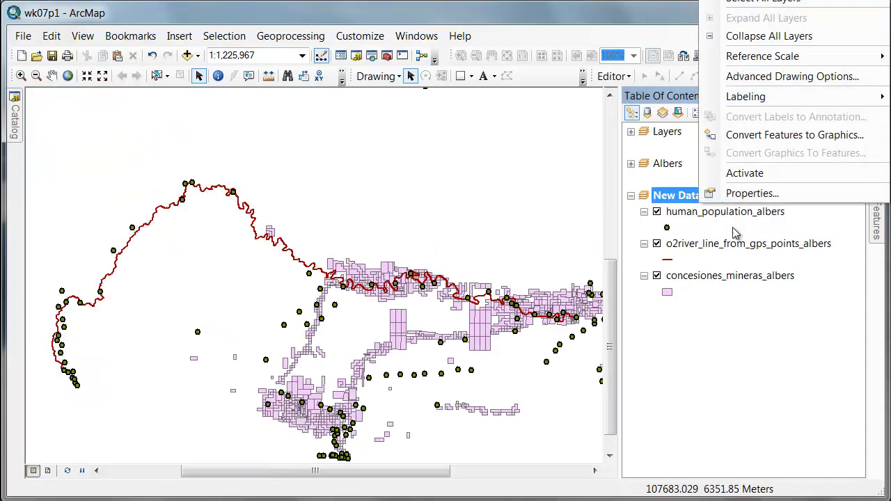
click(746, 193)
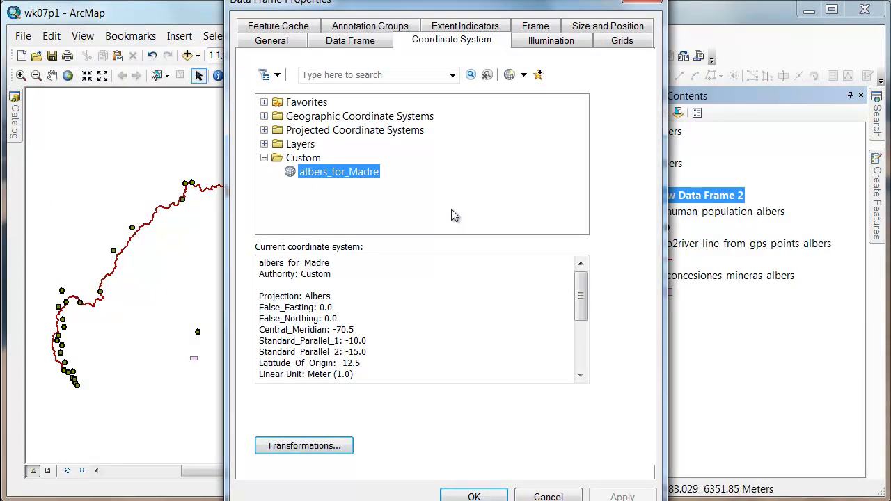
click(539, 494)
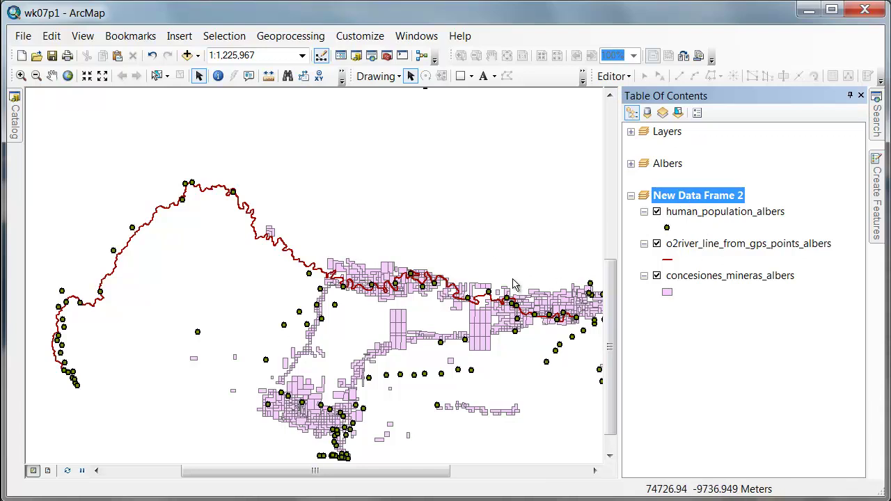
Give concesiones_mineras_albers a light grey fill with no outline.
double_click(725, 278)
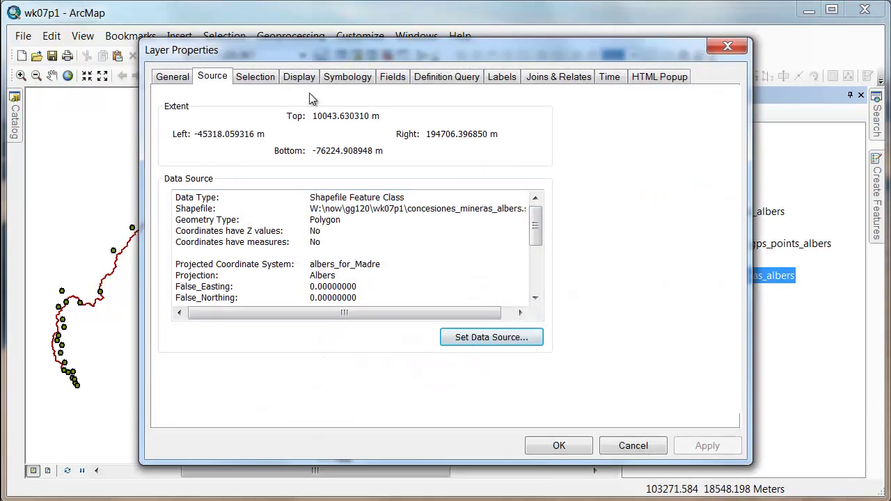
click(348, 76)
click(376, 158)
click(757, 159)
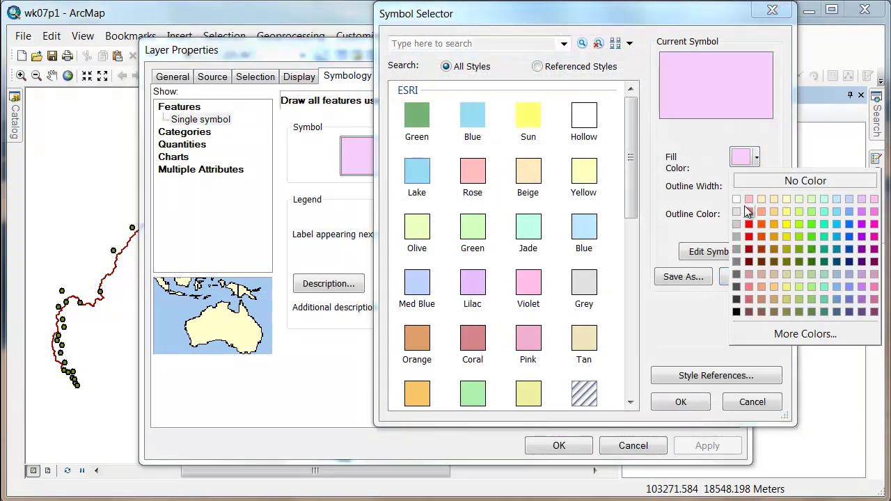
click(745, 209)
click(758, 218)
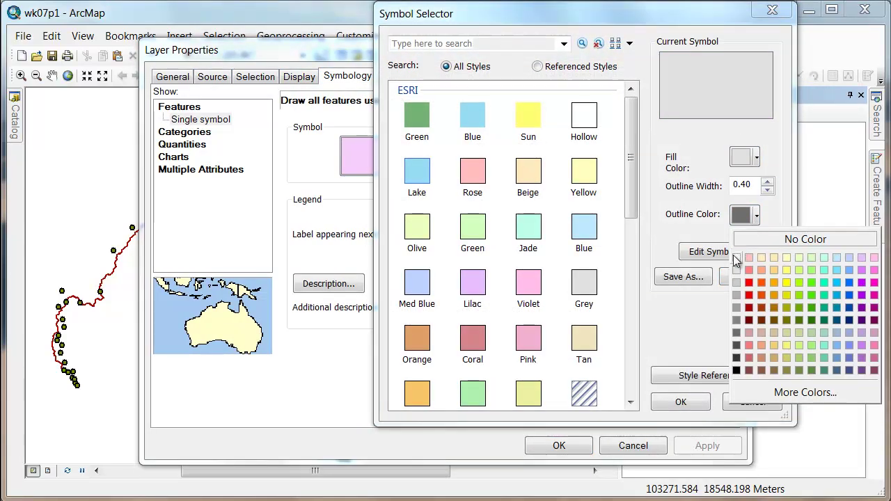
click(738, 238)
click(681, 402)
click(561, 446)
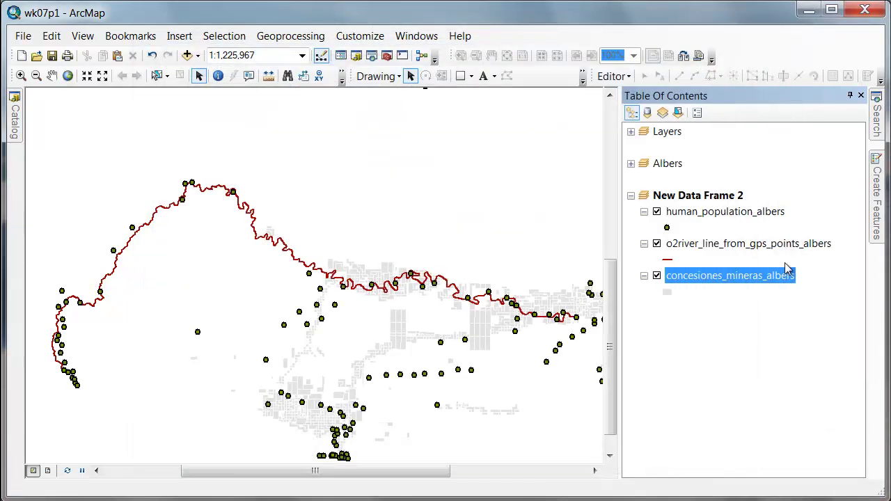
Change the river line symbol colour to light periwinkle blue.
double_click(776, 245)
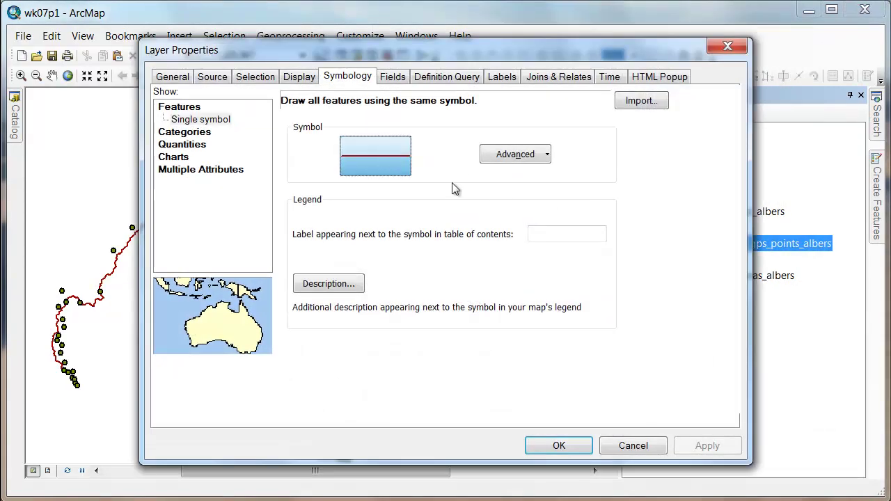
click(407, 145)
click(738, 157)
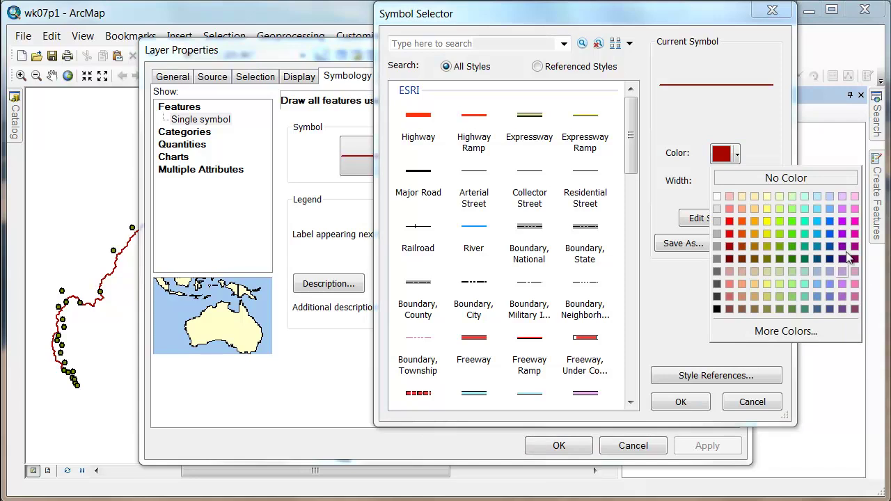
click(832, 214)
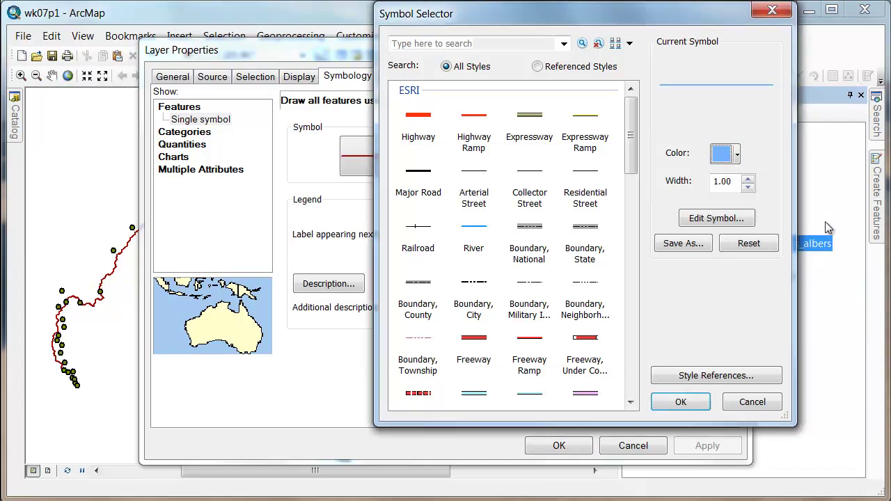
click(738, 156)
click(829, 285)
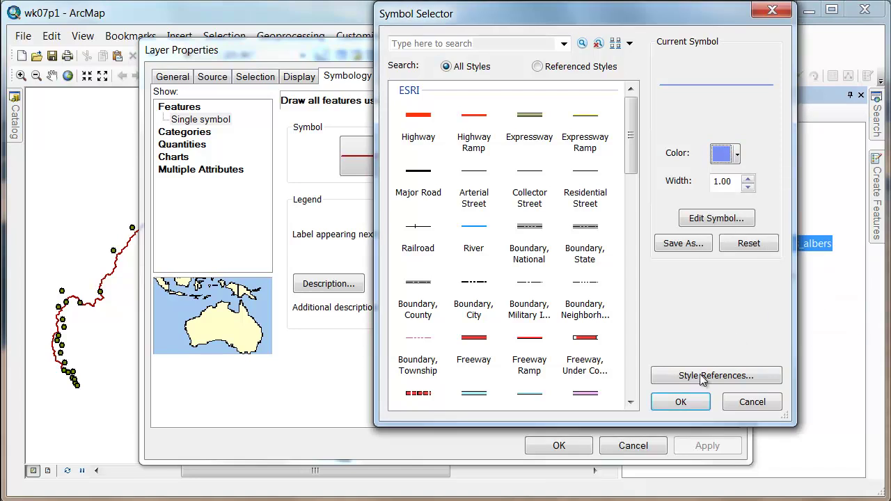
click(681, 404)
Apply the river style, then set the population point symbol to size 2 in black.
click(561, 446)
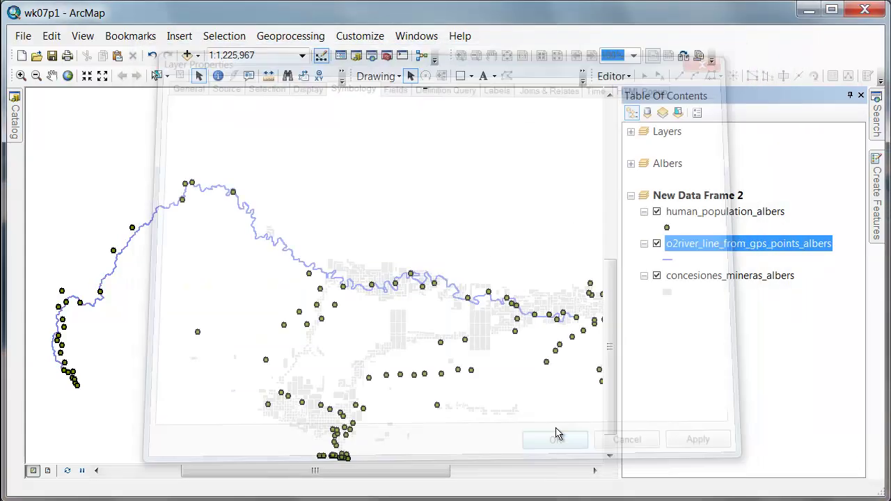
double_click(700, 219)
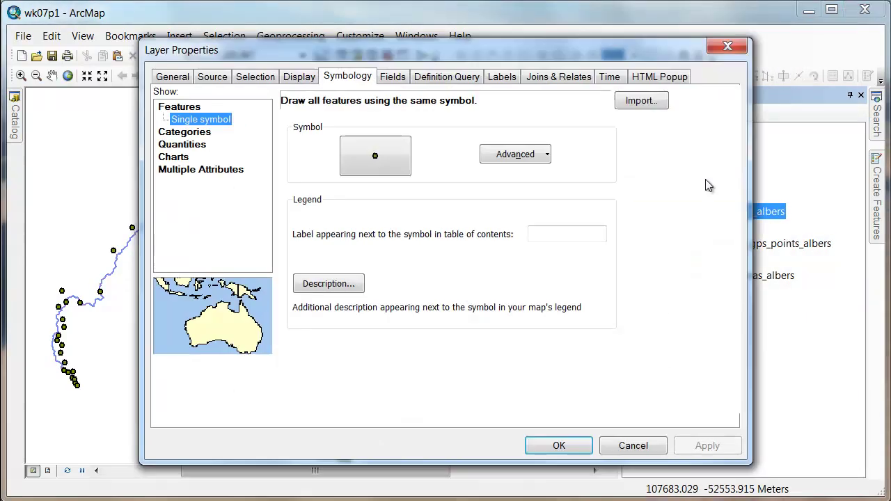
click(398, 166)
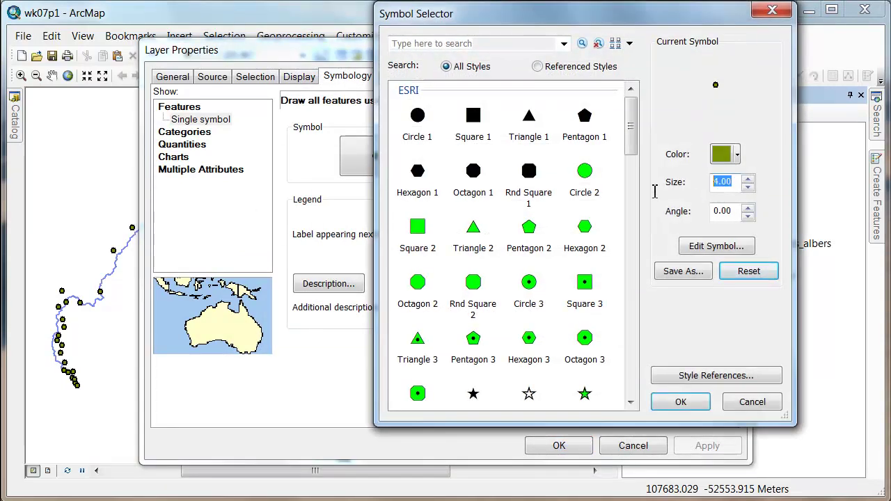
double_click(725, 181)
text(2)
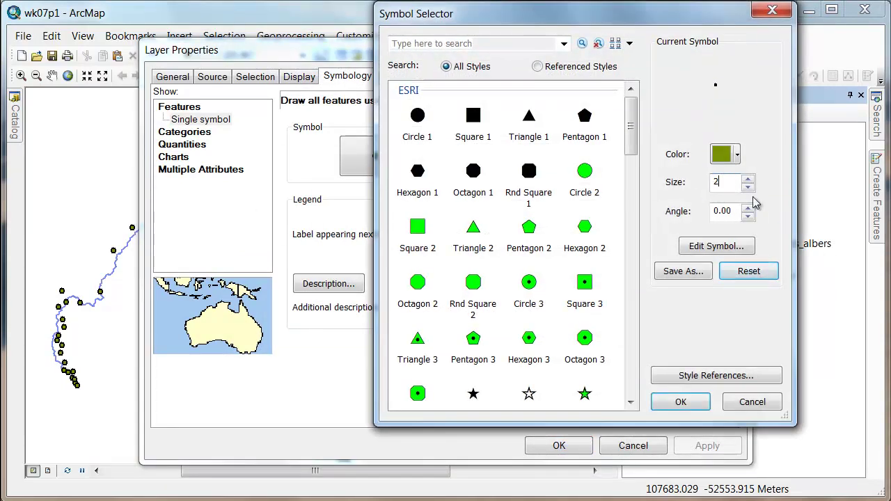
click(738, 155)
click(717, 308)
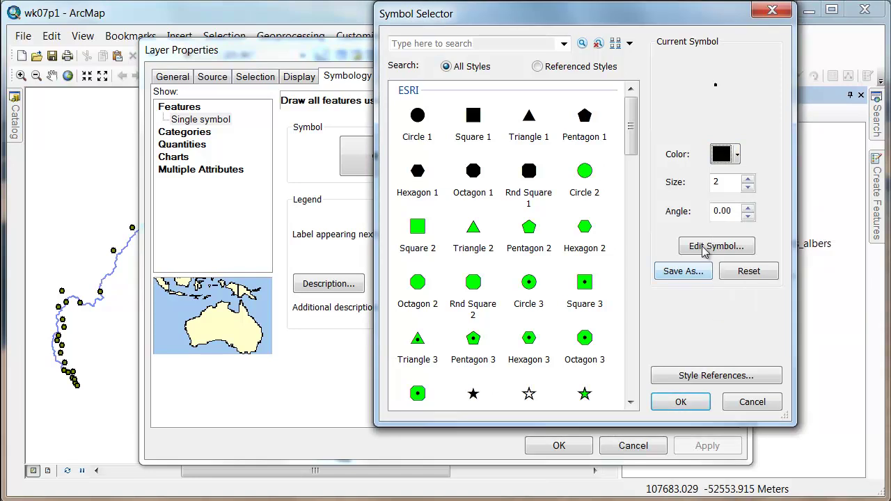
Remove the population point outline, apply the symbol, and zoom to full extent.
click(707, 247)
click(600, 200)
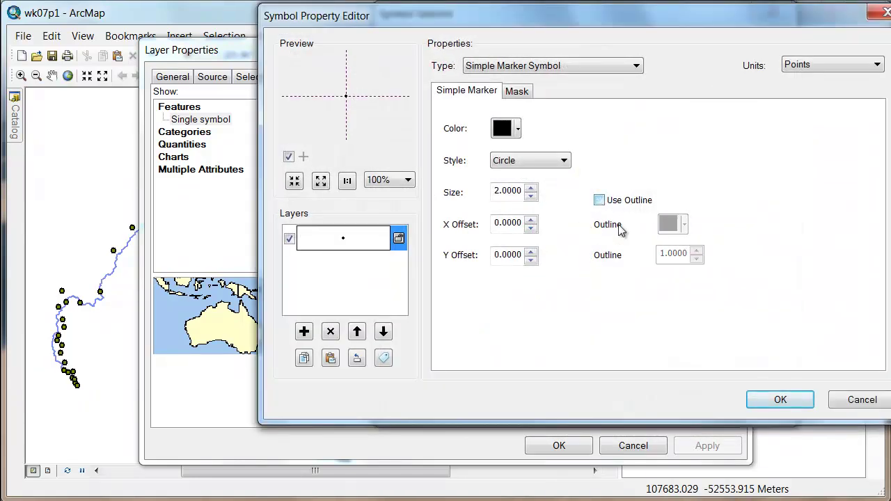
click(781, 402)
click(679, 403)
click(559, 446)
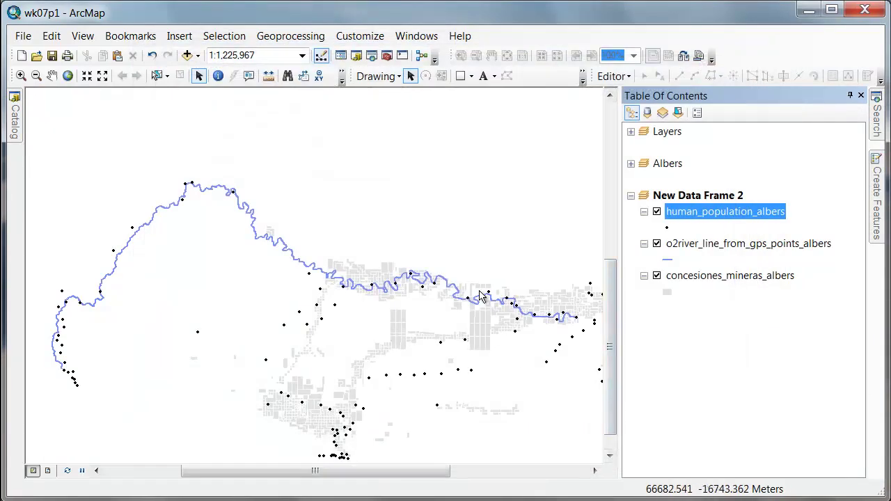
click(87, 77)
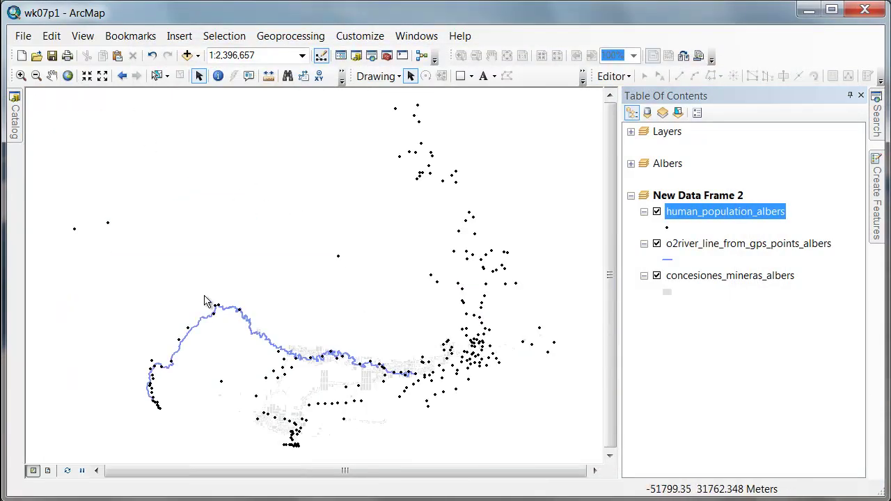